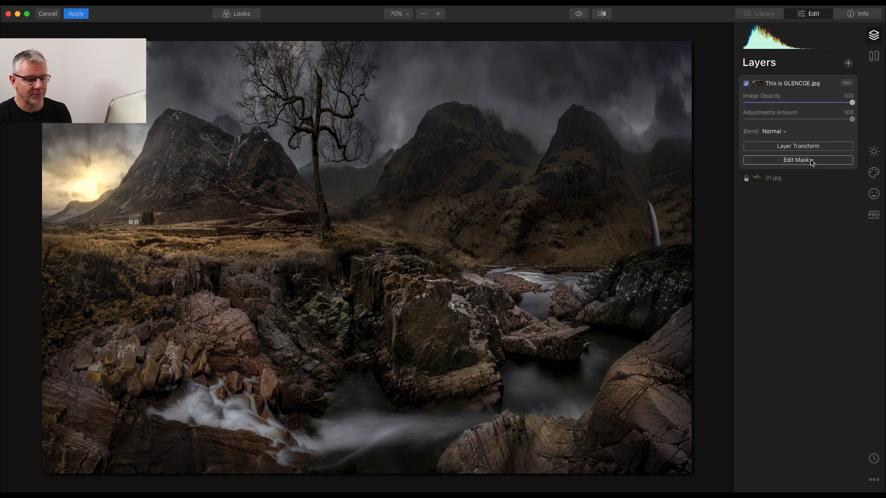
- Add a brush mask to the GLENCOE layer and paint the river rocks back in at the bottom
click(812, 160)
click(802, 171)
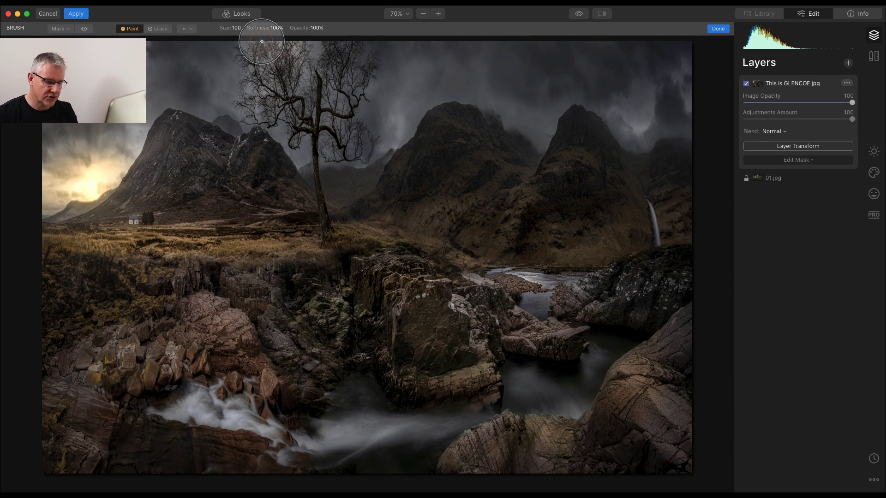
mouse_move(688, 437)
mouse_down()
mouse_move(584, 445)
mouse_move(660, 434)
mouse_move(646, 403)
mouse_move(671, 337)
mouse_move(652, 397)
mouse_move(668, 348)
mouse_move(692, 327)
mouse_move(622, 387)
mouse_move(562, 415)
mouse_move(565, 407)
mouse_move(529, 399)
mouse_move(391, 392)
mouse_move(488, 378)
mouse_move(445, 371)
mouse_move(399, 345)
mouse_move(375, 312)
mouse_move(435, 362)
mouse_move(382, 310)
mouse_move(464, 377)
mouse_move(394, 326)
mouse_move(501, 390)
mouse_move(392, 337)
mouse_move(409, 314)
mouse_move(468, 317)
mouse_move(493, 377)
mouse_move(472, 349)
mouse_move(504, 396)
mouse_move(523, 402)
mouse_move(550, 410)
mouse_move(616, 401)
mouse_move(290, 437)
mouse_move(284, 464)
mouse_move(89, 472)
mouse_move(307, 469)
mouse_move(253, 400)
mouse_move(37, 383)
mouse_move(91, 365)
mouse_move(19, 315)
mouse_move(171, 371)
mouse_move(106, 314)
mouse_move(151, 316)
mouse_move(204, 336)
mouse_move(203, 317)
mouse_move(237, 332)
mouse_move(300, 388)
mouse_move(348, 379)
mouse_move(292, 340)
mouse_move(332, 322)
mouse_move(287, 332)
mouse_move(226, 310)
mouse_move(34, 297)
mouse_move(203, 384)
mouse_move(524, 424)
mouse_move(510, 405)
mouse_move(603, 385)
mouse_move(647, 400)
mouse_move(583, 411)
mouse_move(649, 371)
mouse_move(701, 323)
mouse_move(680, 362)
mouse_move(596, 438)
mouse_move(380, 459)
mouse_move(464, 372)
mouse_move(432, 317)
mouse_move(402, 306)
mouse_move(447, 309)
mouse_move(453, 300)
mouse_move(517, 376)
mouse_move(571, 388)
mouse_move(557, 386)
mouse_move(597, 381)
mouse_move(518, 368)
mouse_move(594, 371)
mouse_move(559, 358)
mouse_move(599, 356)
mouse_move(549, 358)
mouse_move(700, 328)
mouse_move(603, 356)
mouse_move(567, 333)
mouse_move(685, 352)
mouse_up()
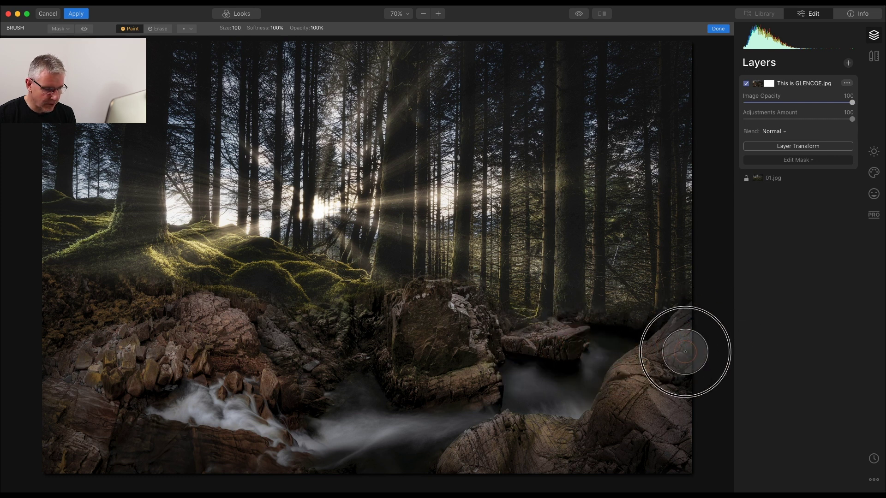
- Paint the lower-left, central and right-edge rocks back into the mask, resizing the brush to 64
mouse_move(22, 279)
mouse_down()
mouse_move(135, 307)
mouse_move(61, 284)
mouse_move(113, 296)
mouse_move(60, 274)
mouse_move(177, 319)
mouse_move(129, 303)
mouse_move(243, 309)
mouse_move(121, 319)
mouse_up()
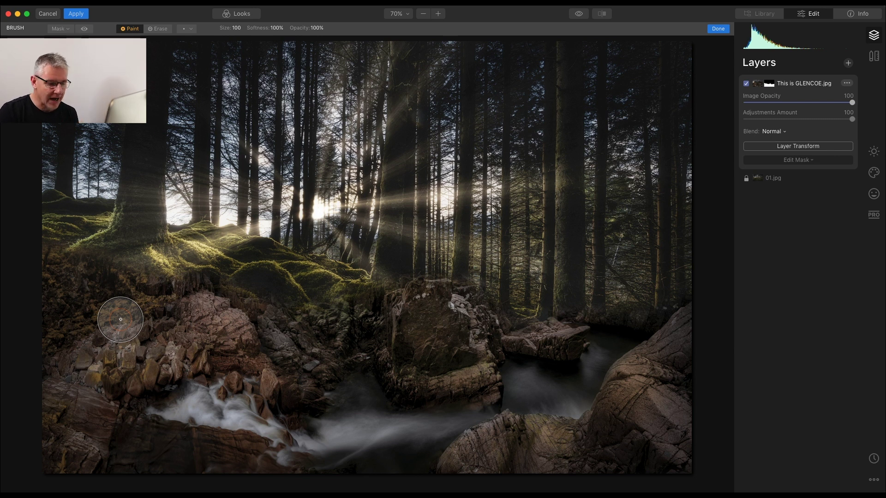
mouse_move(457, 320)
mouse_down()
mouse_move(435, 327)
mouse_move(414, 300)
mouse_up()
key(bracketleft)
key(bracketleft)
key(bracketleft)
key(bracketleft)
key(bracketleft)
key(bracketleft)
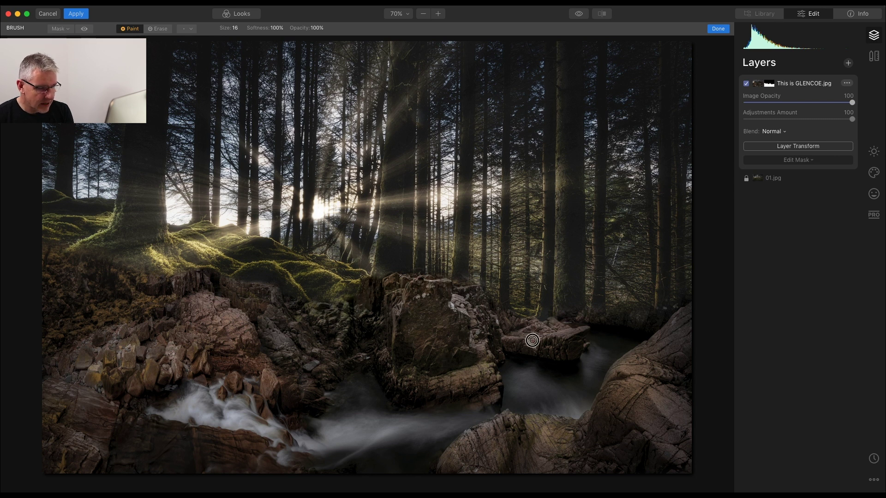
key(bracketright)
key(bracketright)
key(bracketright)
drag(560, 311, 723, 313)
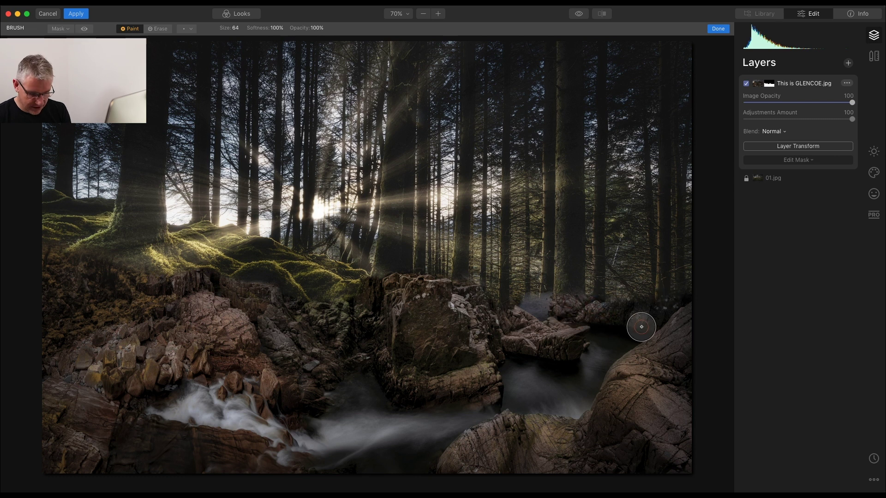
- Zoom in and erase the fog and rock overlay from the tree bases
scroll(641, 327, up, 5)
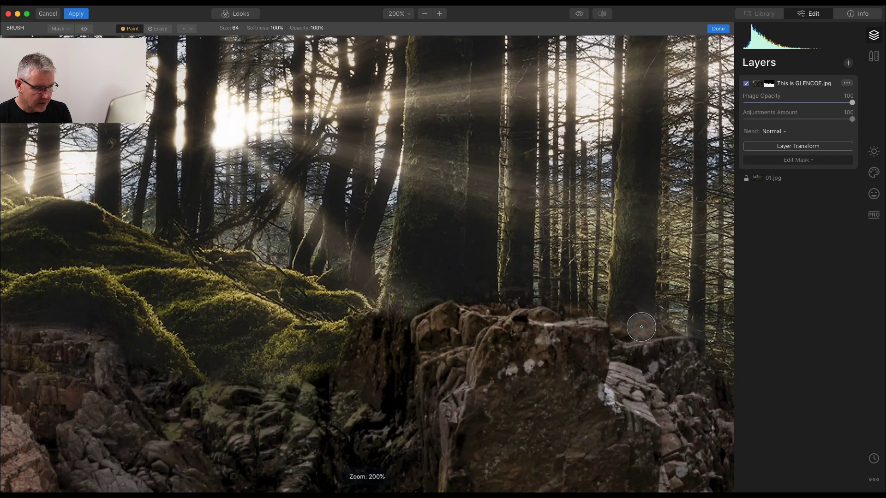
scroll(612, 311, right, 10)
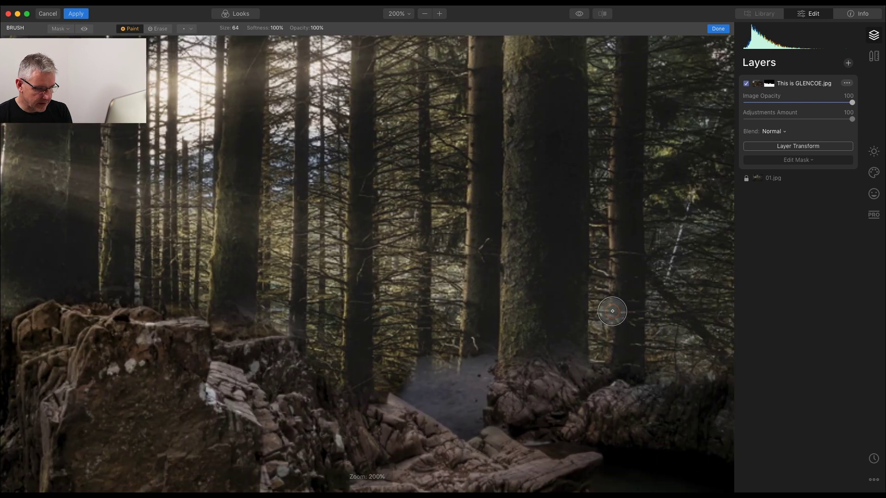
scroll(612, 310, down, 5)
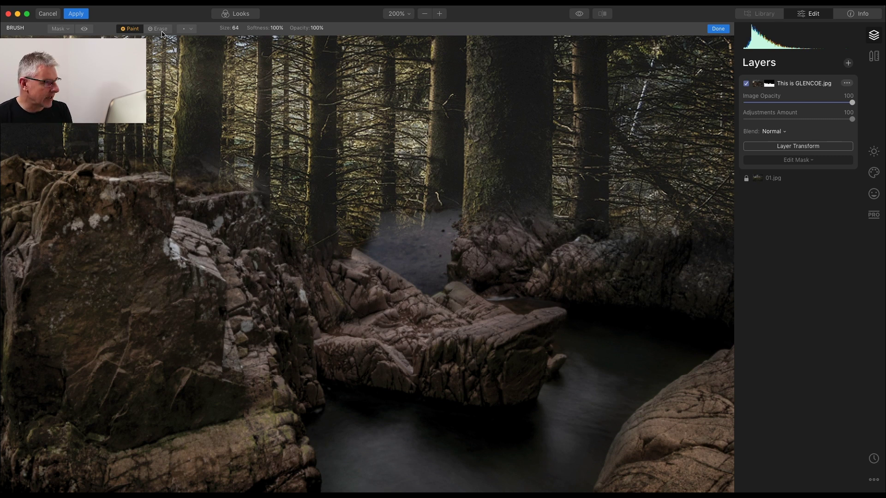
click(160, 29)
mouse_move(527, 214)
mouse_down()
mouse_move(503, 233)
mouse_move(459, 238)
mouse_move(468, 245)
mouse_move(377, 214)
mouse_move(408, 249)
mouse_move(371, 231)
mouse_move(411, 264)
mouse_move(423, 269)
mouse_move(436, 255)
mouse_move(430, 275)
mouse_up()
- With a smaller brush, erase rock texture and the dark patch along the rock edge to reveal forest
scroll(429, 275, right, 2)
key(bracketleft)
key(bracketleft)
key(bracketleft)
key(bracketleft)
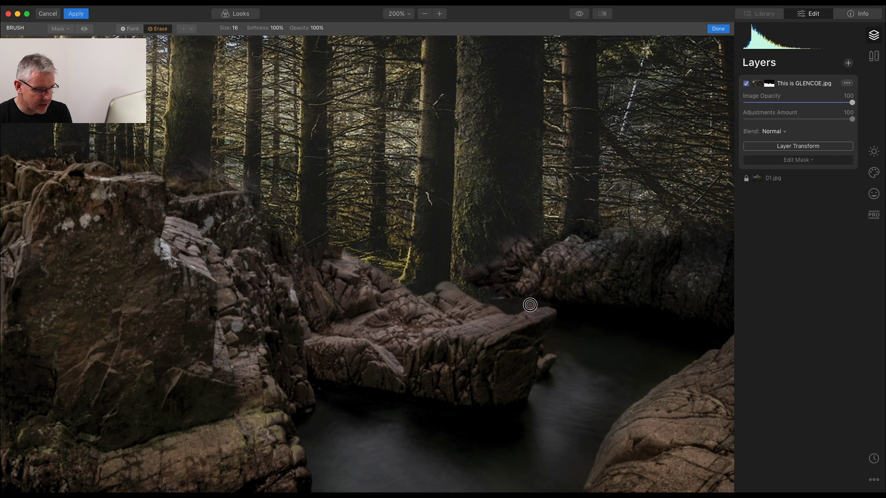
mouse_move(478, 286)
mouse_down()
mouse_move(448, 271)
mouse_move(546, 269)
mouse_move(554, 261)
mouse_move(545, 249)
mouse_move(587, 234)
mouse_move(646, 237)
mouse_move(629, 234)
mouse_move(616, 250)
mouse_move(419, 243)
mouse_up()
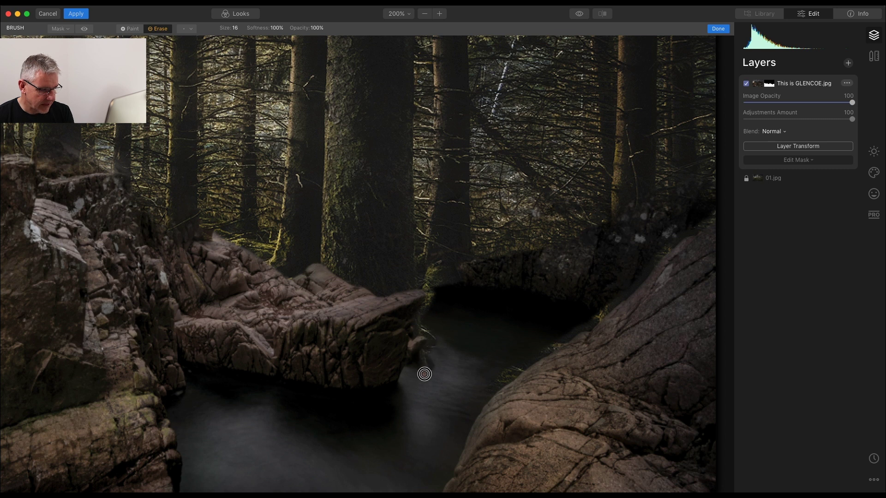
mouse_move(438, 379)
mouse_down()
mouse_move(469, 344)
mouse_move(500, 347)
mouse_up()
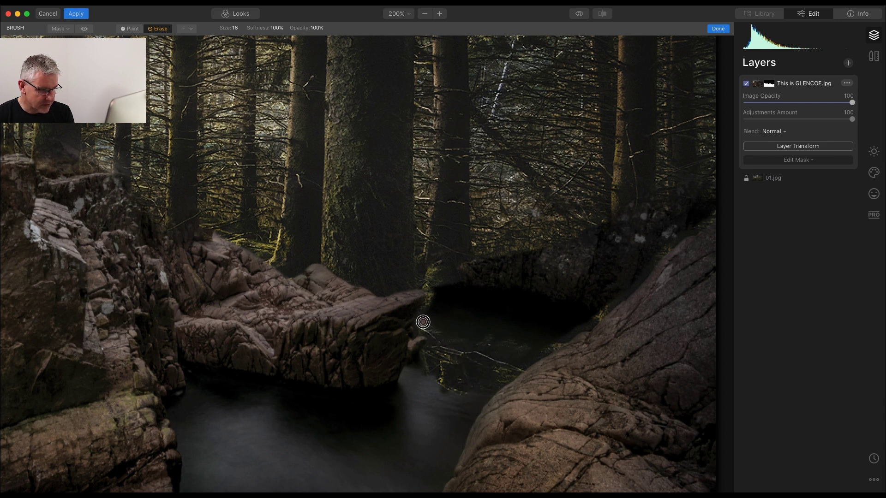
drag(451, 271, 451, 325)
mouse_move(498, 360)
mouse_down()
mouse_move(562, 334)
mouse_move(496, 370)
mouse_move(555, 321)
mouse_move(503, 347)
mouse_move(455, 330)
mouse_up()
drag(525, 328, 468, 315)
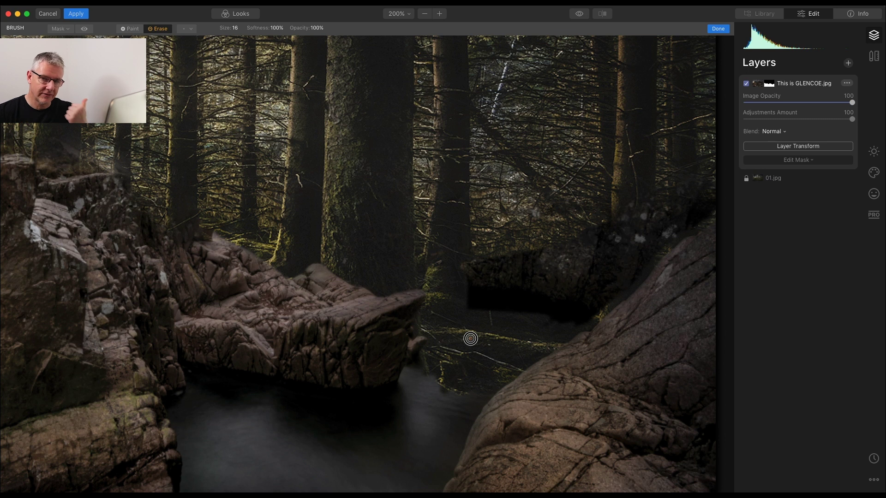
mouse_move(490, 294)
mouse_down()
mouse_move(514, 253)
mouse_move(501, 289)
mouse_move(526, 256)
mouse_move(511, 256)
mouse_move(459, 306)
mouse_move(486, 249)
mouse_move(548, 242)
mouse_move(533, 318)
mouse_move(565, 281)
mouse_move(582, 285)
mouse_move(577, 310)
mouse_move(619, 265)
mouse_move(629, 229)
mouse_move(602, 251)
mouse_move(582, 252)
mouse_move(554, 296)
mouse_move(571, 312)
mouse_move(604, 286)
mouse_move(657, 216)
mouse_move(711, 185)
mouse_move(559, 323)
mouse_move(676, 212)
mouse_move(723, 186)
mouse_up()
key(bracketright)
key(bracketright)
key(bracketright)
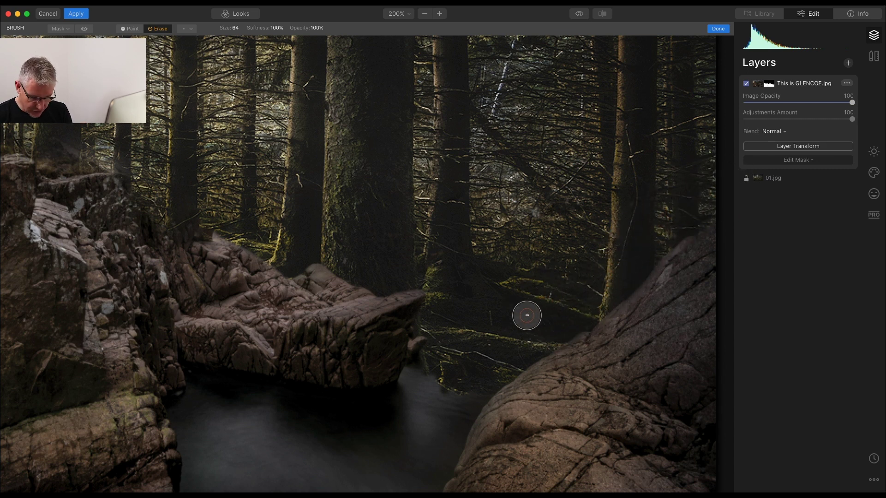
key(super+0)
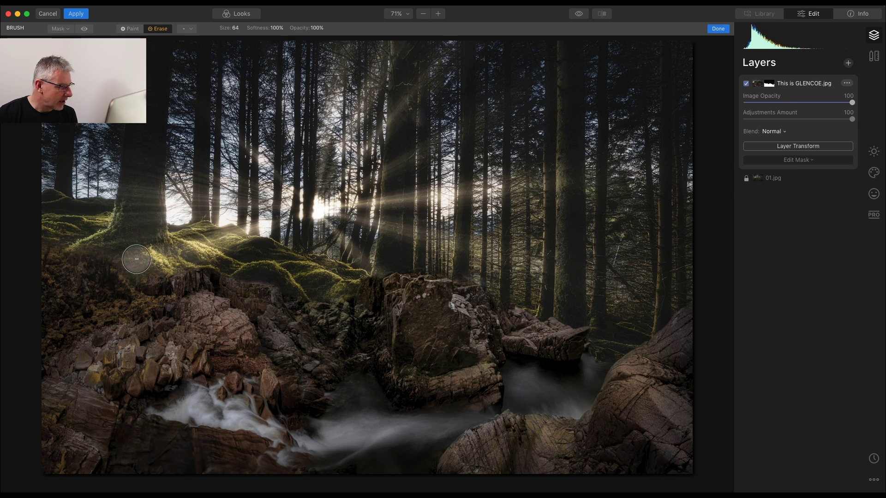
- Erase rock from the mossy slope, then softly paint the left rocks back at 48% brush opacity
mouse_move(125, 256)
mouse_down()
mouse_move(74, 265)
mouse_move(87, 268)
mouse_up()
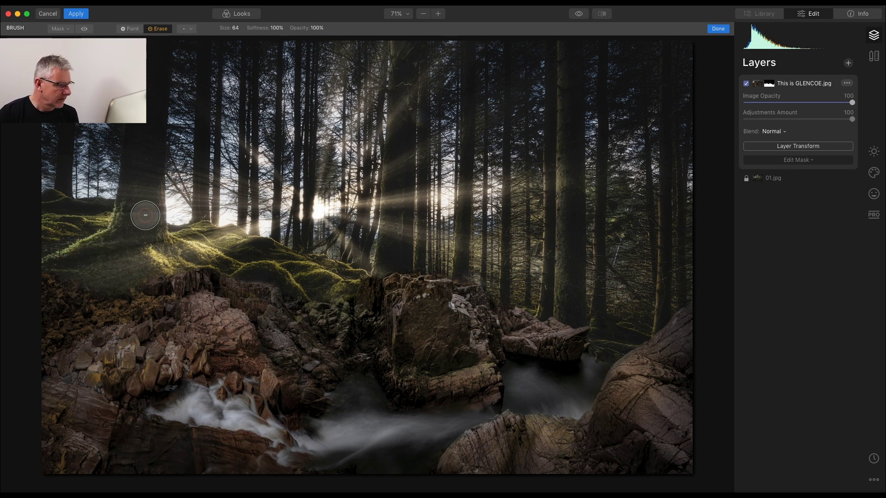
mouse_move(113, 295)
mouse_down()
mouse_move(91, 299)
mouse_move(53, 277)
mouse_move(39, 292)
mouse_up()
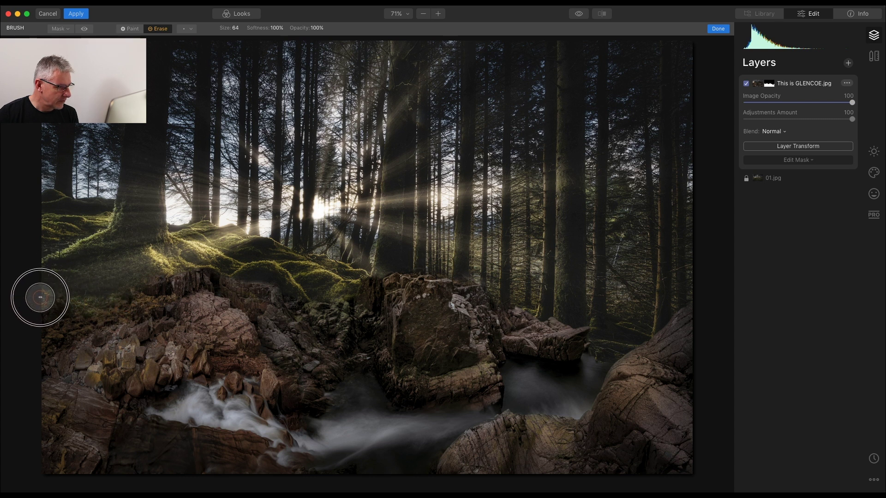
key(bracketright)
key(bracketright)
key(bracketright)
key(bracketright)
key(bracketright)
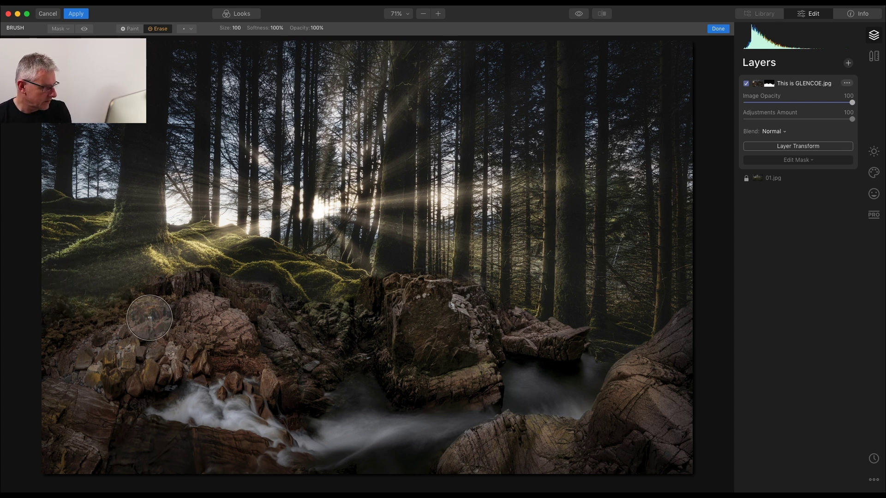
click(316, 29)
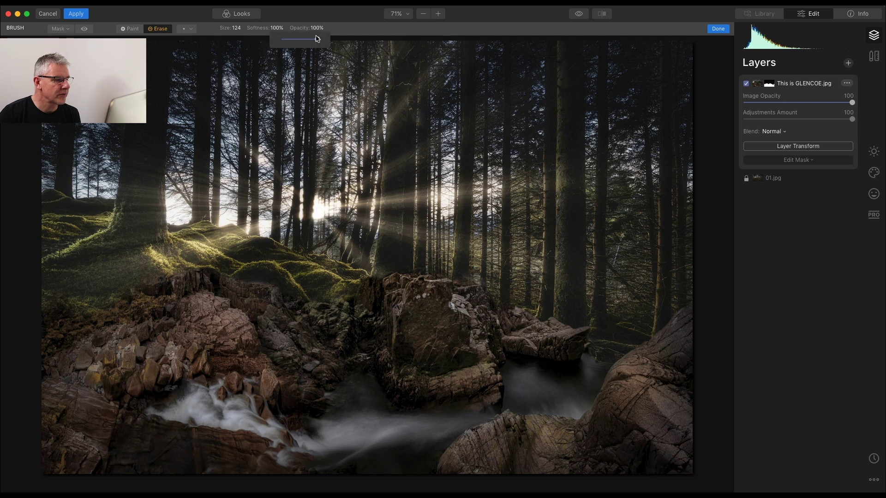
drag(307, 40, 299, 39)
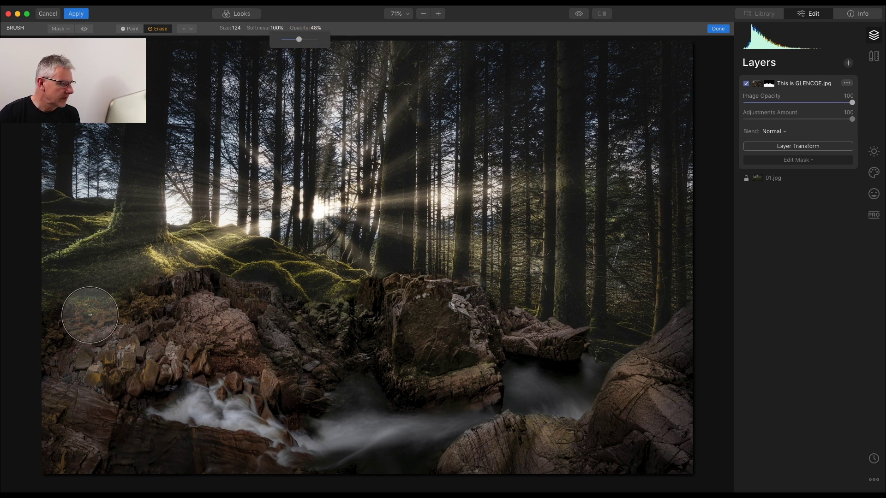
mouse_move(95, 320)
mouse_down()
mouse_move(73, 309)
mouse_move(75, 295)
mouse_move(63, 295)
mouse_move(54, 303)
mouse_move(74, 303)
mouse_up()
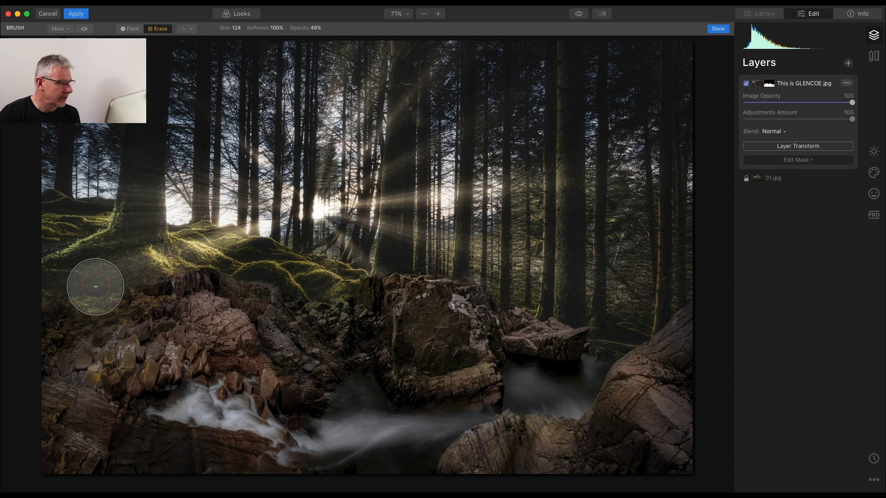
click(133, 30)
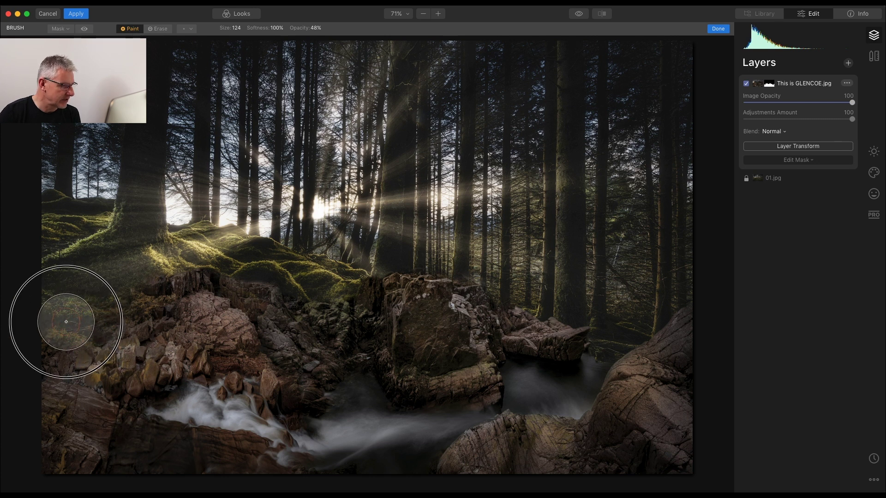
mouse_move(63, 332)
mouse_down()
mouse_move(101, 310)
mouse_move(129, 316)
mouse_move(154, 301)
mouse_move(196, 302)
mouse_move(198, 318)
mouse_up()
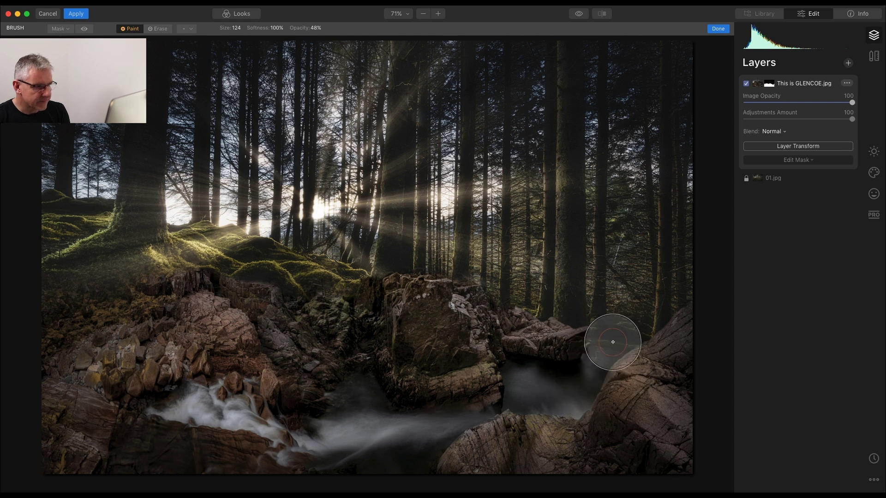
click(316, 28)
drag(318, 39, 336, 39)
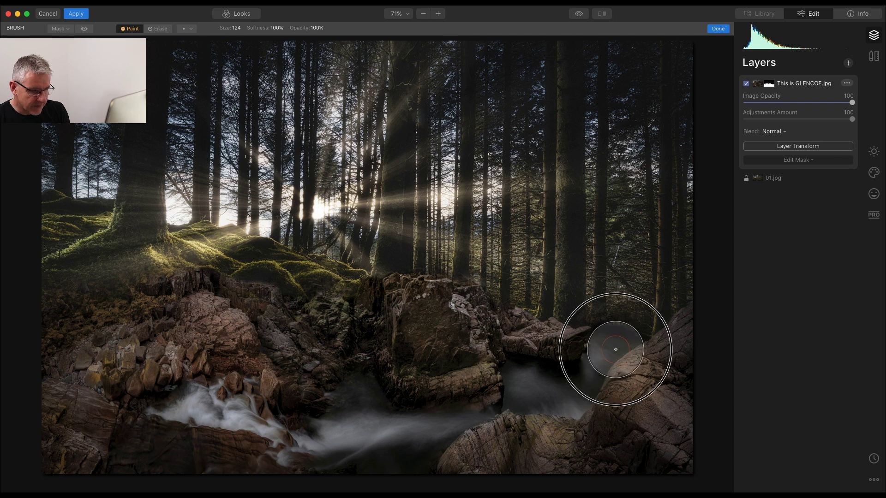
mouse_move(642, 330)
mouse_down()
mouse_move(622, 336)
mouse_move(569, 313)
mouse_move(624, 342)
mouse_move(672, 340)
mouse_move(619, 386)
mouse_move(693, 310)
mouse_move(600, 427)
mouse_move(606, 436)
mouse_move(628, 429)
mouse_move(674, 450)
mouse_move(676, 413)
mouse_move(494, 444)
mouse_move(666, 451)
mouse_move(630, 341)
mouse_move(661, 431)
mouse_up()
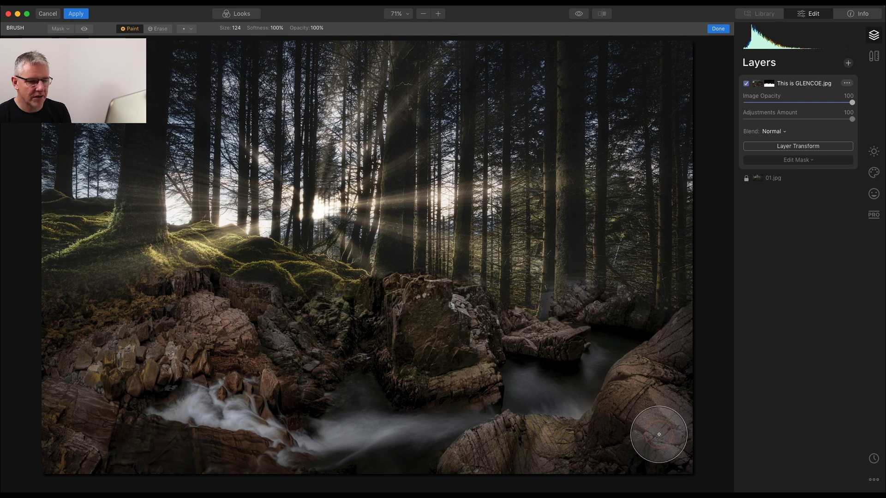
click(803, 161)
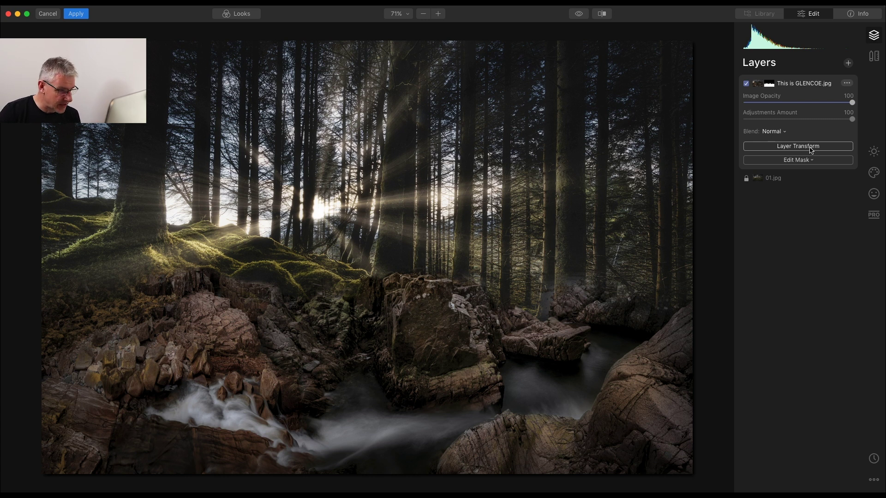
- Resize the GLENCOE layer to 2108 × 1231, nudge it slightly left and commit the transform
click(811, 147)
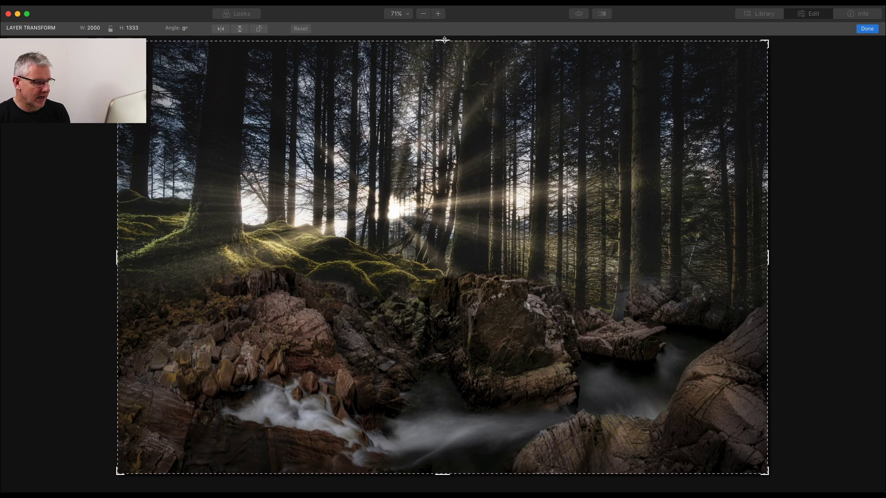
drag(444, 40, 438, 73)
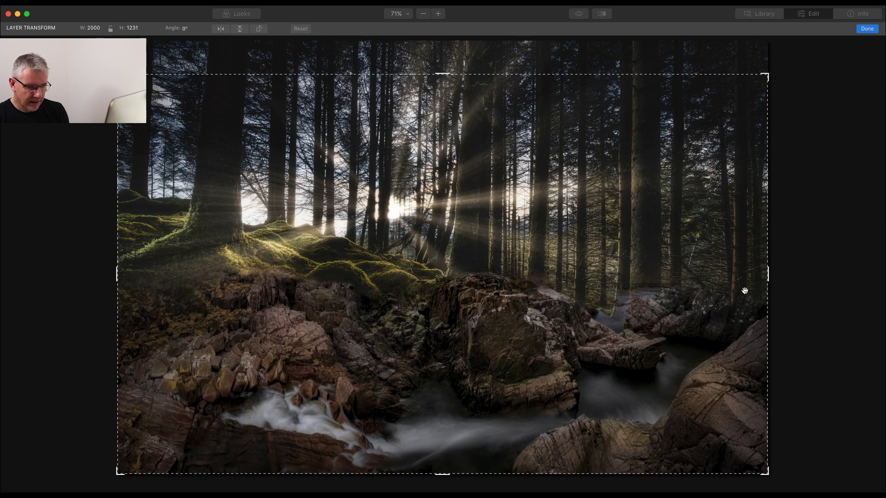
drag(767, 276, 791, 277)
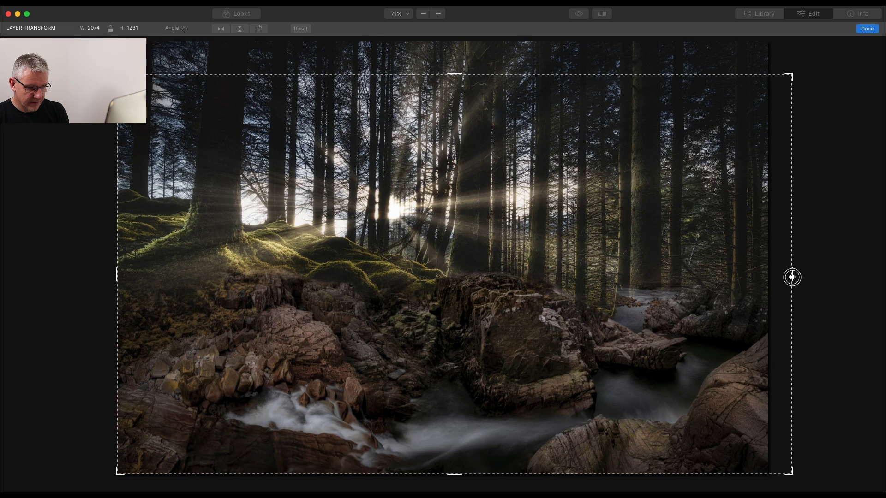
drag(791, 277, 793, 277)
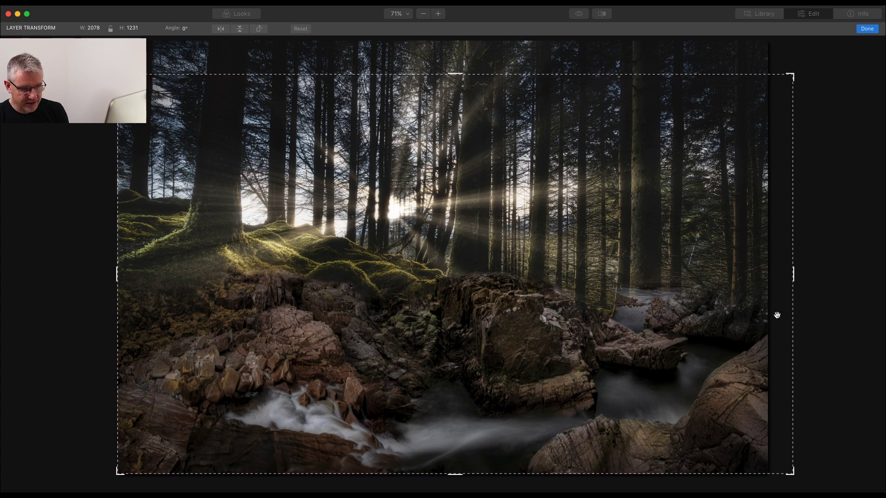
drag(795, 276, 804, 275)
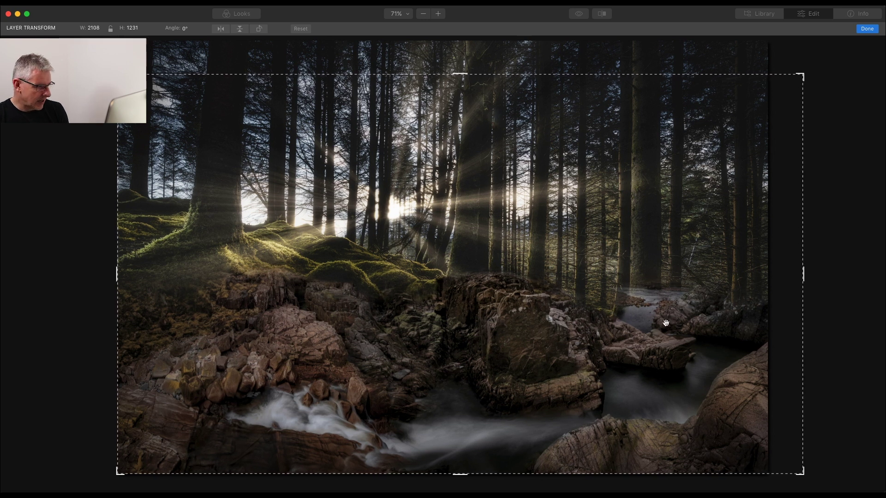
drag(284, 324, 270, 324)
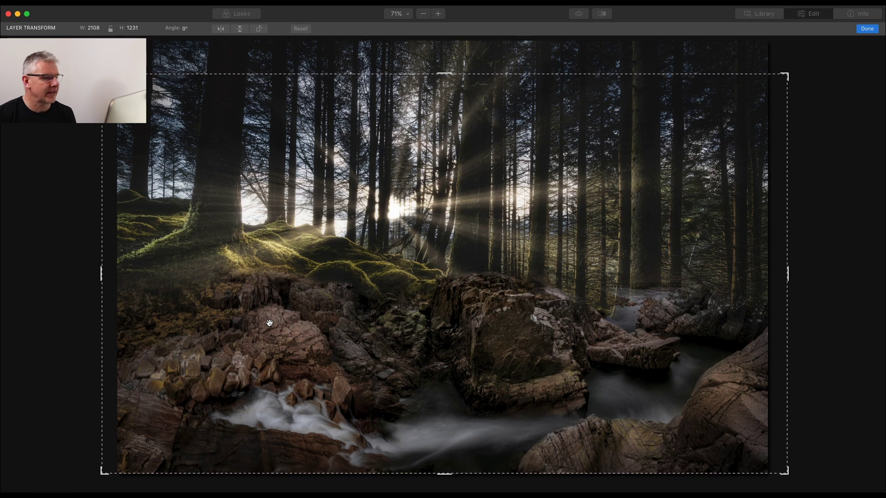
click(866, 29)
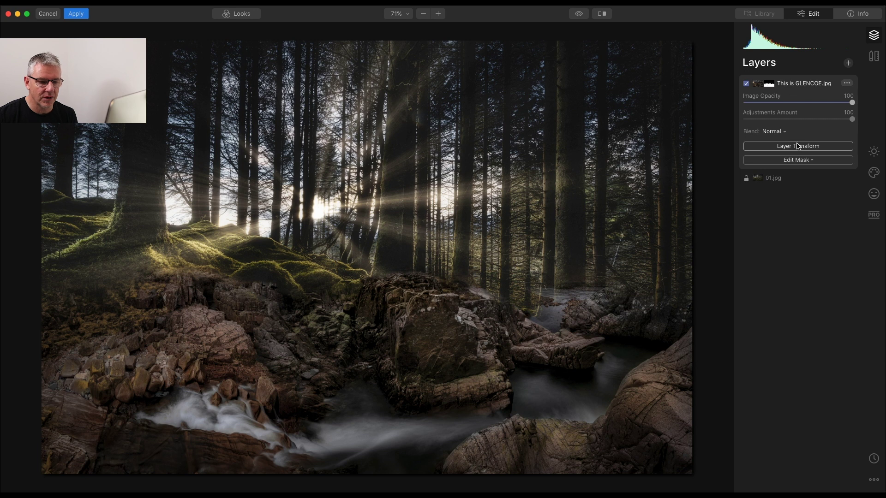
- Open a brush mask on the river layer and erase the mist over the stream at right
click(797, 159)
click(767, 171)
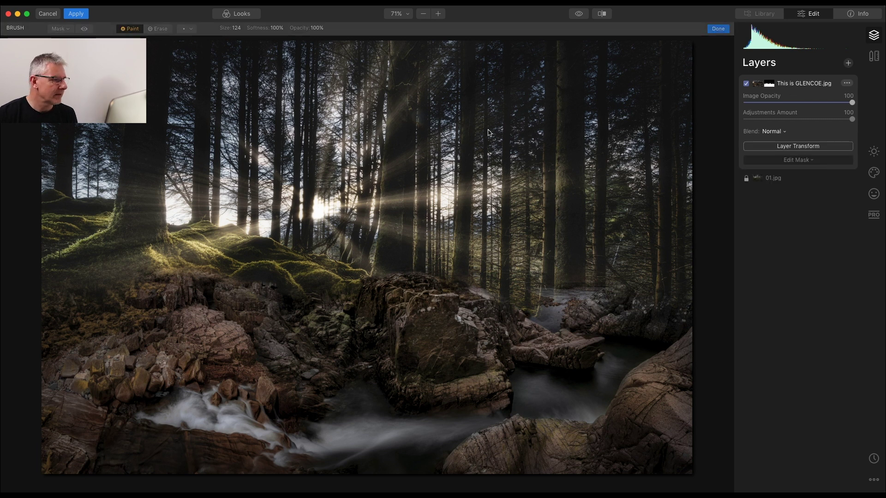
click(159, 28)
drag(671, 293, 538, 290)
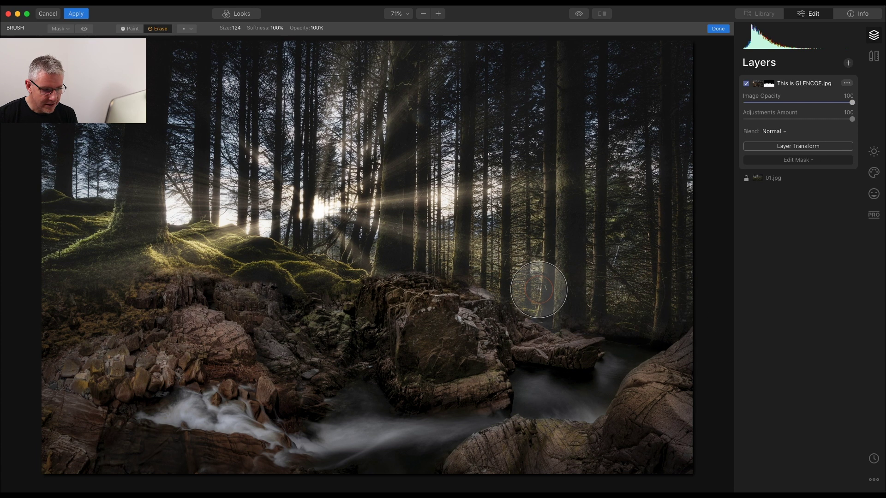
mouse_move(593, 306)
mouse_down()
mouse_move(642, 322)
mouse_move(637, 316)
mouse_move(624, 330)
mouse_move(642, 320)
mouse_move(616, 351)
mouse_move(636, 336)
mouse_move(617, 341)
mouse_move(617, 362)
mouse_move(563, 360)
mouse_move(549, 346)
mouse_move(585, 369)
mouse_move(554, 376)
mouse_move(560, 306)
mouse_move(680, 312)
mouse_move(619, 353)
mouse_up()
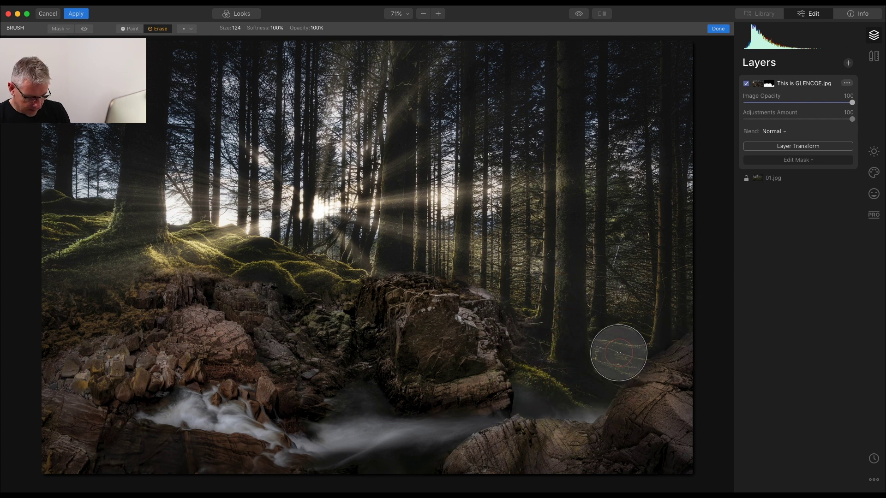
- Paint rock and stream detail back on the right with a smaller brush, ending in Erase at size 52
key(alt)
mouse_move(518, 335)
mouse_down()
mouse_move(605, 357)
mouse_move(575, 352)
mouse_move(658, 396)
mouse_move(647, 424)
mouse_move(701, 354)
mouse_move(637, 433)
mouse_move(695, 359)
mouse_move(616, 439)
mouse_move(396, 453)
mouse_move(489, 429)
mouse_move(534, 449)
mouse_move(597, 452)
mouse_move(608, 449)
mouse_move(600, 378)
mouse_move(579, 385)
mouse_move(531, 368)
mouse_move(567, 367)
mouse_move(534, 386)
mouse_move(546, 393)
mouse_move(527, 389)
mouse_move(566, 407)
mouse_move(652, 396)
mouse_move(617, 391)
mouse_move(645, 383)
mouse_move(606, 384)
mouse_move(660, 386)
mouse_up()
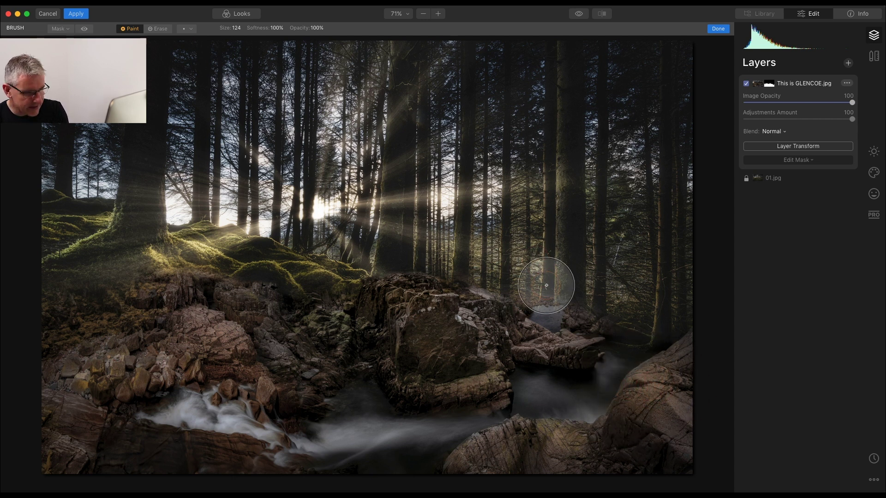
key(bracketleft)
key(bracketleft)
key(bracketleft)
key(bracketleft)
key(bracketleft)
key(bracketleft)
key(bracketleft)
mouse_move(546, 288)
mouse_down()
mouse_move(571, 300)
mouse_move(534, 294)
mouse_move(571, 293)
mouse_move(542, 297)
mouse_move(537, 306)
mouse_move(554, 319)
mouse_up()
key(alt)
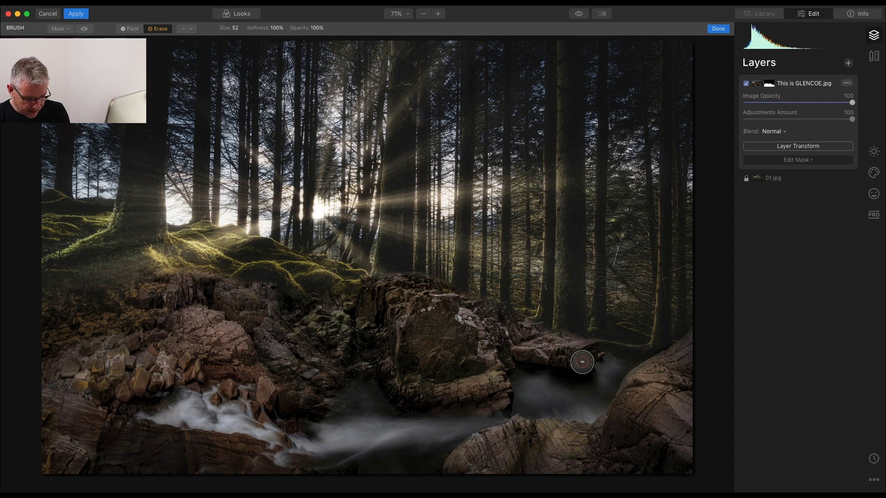
key(super+equal)
key(super+equal)
- Paint the mask along the rock edges near the trees and the rock's top edge with a smaller brush
drag(616, 351, 251, 184)
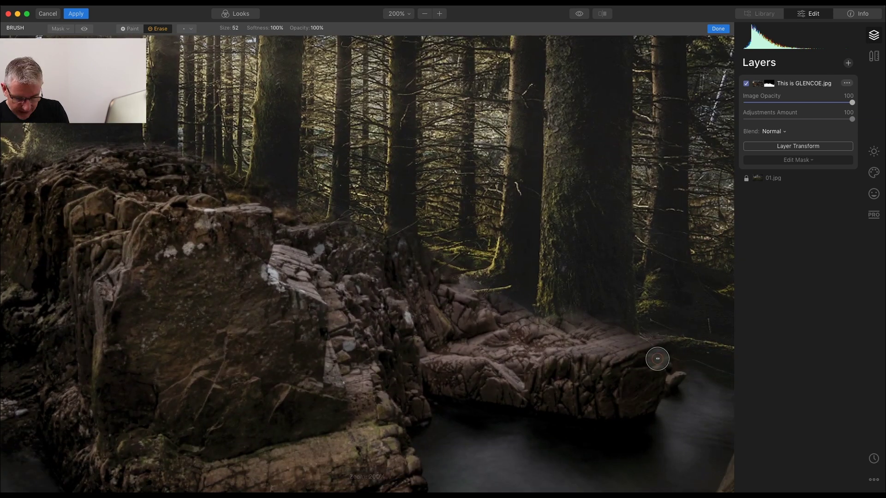
key(bracketleft)
key(bracketleft)
key(bracketleft)
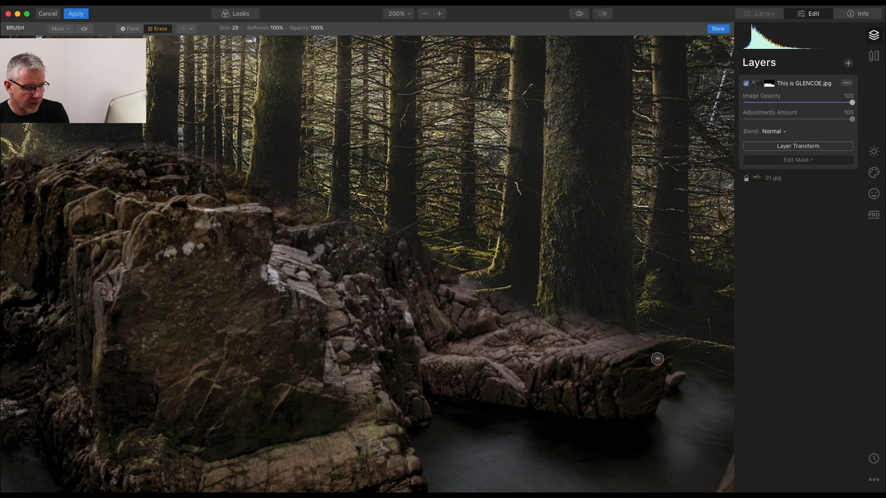
click(129, 29)
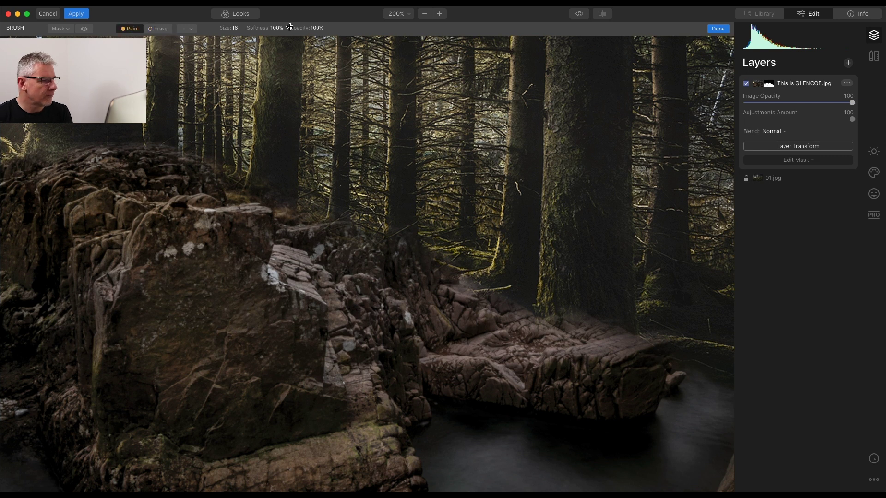
mouse_move(664, 349)
mouse_down()
mouse_move(637, 342)
mouse_move(646, 337)
mouse_move(629, 334)
mouse_move(649, 336)
mouse_move(574, 312)
mouse_move(544, 320)
mouse_move(575, 306)
mouse_move(634, 334)
mouse_move(544, 333)
mouse_move(595, 322)
mouse_move(556, 317)
mouse_move(542, 331)
mouse_move(483, 285)
mouse_move(449, 268)
mouse_move(483, 294)
mouse_move(414, 265)
mouse_move(501, 314)
mouse_move(497, 290)
mouse_move(427, 265)
mouse_move(411, 249)
mouse_move(391, 252)
mouse_move(381, 268)
mouse_move(432, 294)
mouse_move(361, 240)
mouse_move(329, 258)
mouse_up()
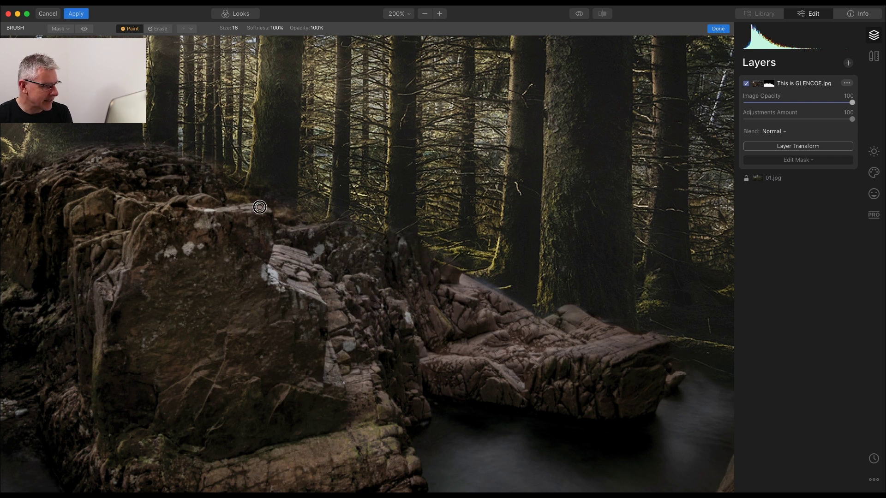
mouse_move(310, 229)
mouse_down()
mouse_move(339, 224)
mouse_move(381, 246)
mouse_move(381, 279)
mouse_move(328, 226)
mouse_move(241, 214)
mouse_move(192, 157)
mouse_move(89, 148)
mouse_move(97, 146)
mouse_move(70, 155)
mouse_move(191, 156)
mouse_move(216, 179)
mouse_move(249, 240)
mouse_up()
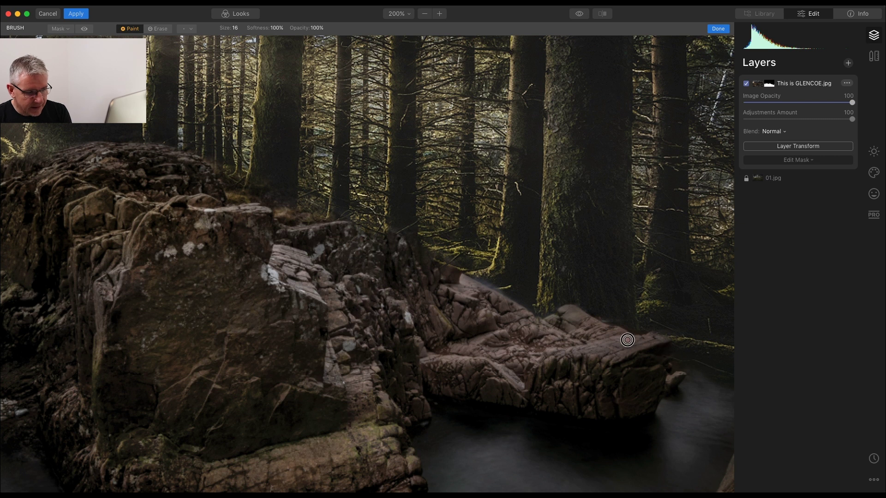
drag(709, 377, 494, 336)
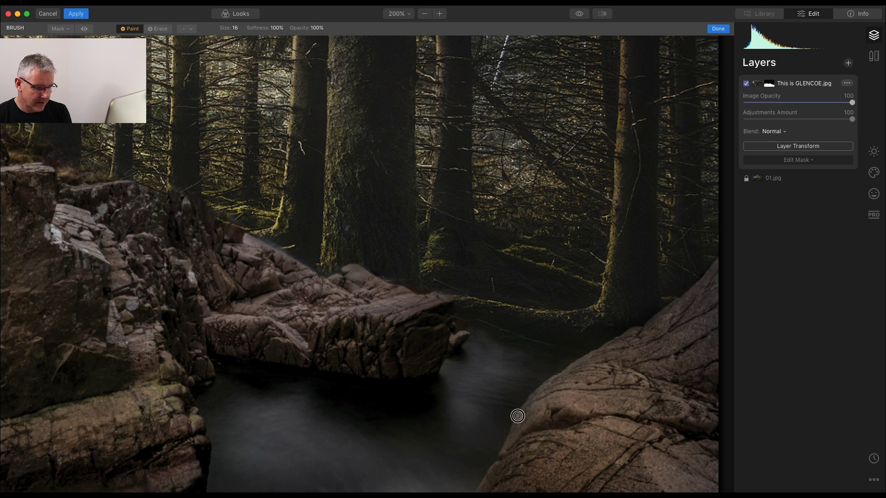
mouse_move(424, 294)
mouse_down()
mouse_move(456, 294)
mouse_move(451, 306)
mouse_move(459, 293)
mouse_move(439, 293)
mouse_move(462, 290)
mouse_move(456, 300)
mouse_move(464, 289)
mouse_move(446, 345)
mouse_move(449, 314)
mouse_move(448, 351)
mouse_move(466, 333)
mouse_move(441, 347)
mouse_move(406, 295)
mouse_move(352, 266)
mouse_move(324, 281)
mouse_move(241, 236)
mouse_move(300, 276)
mouse_up()
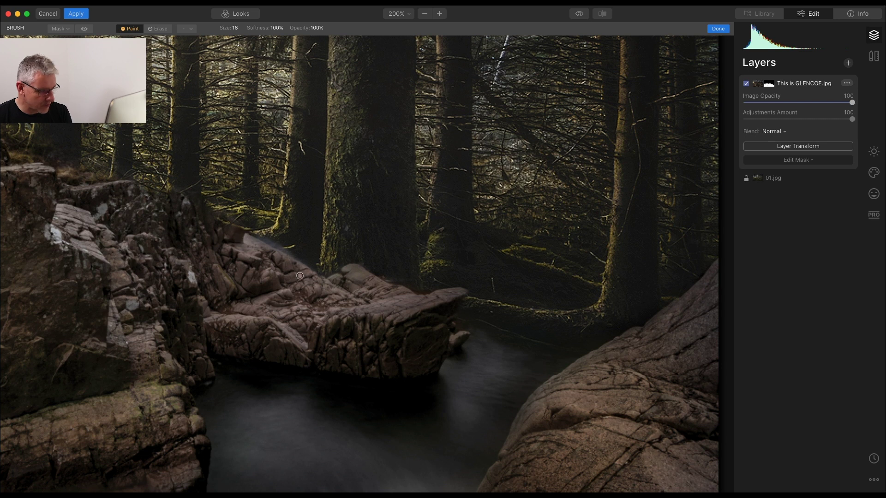
- Erase the bluish haze on the rock's upper edge, then repaint rock texture and lower-left stones
key(alt)
drag(250, 230, 286, 247)
drag(461, 313, 648, 307)
drag(287, 221, 406, 288)
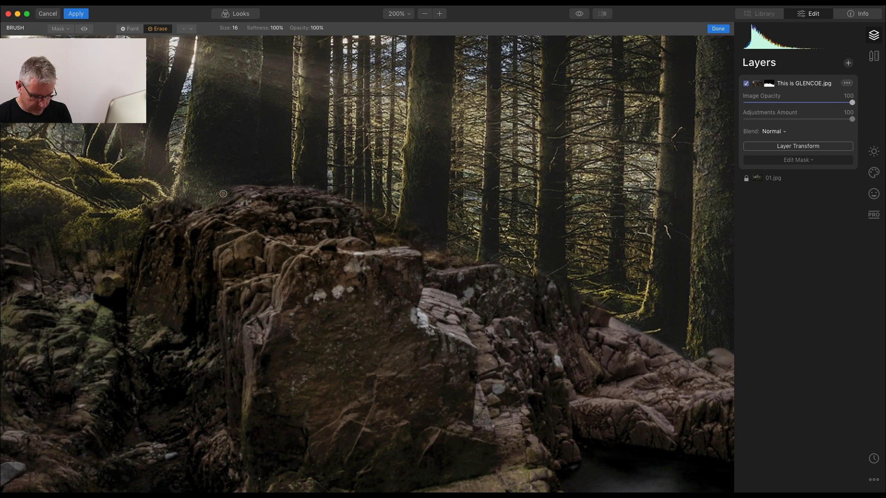
key(x)
mouse_move(203, 190)
mouse_down()
mouse_move(318, 190)
mouse_move(235, 180)
mouse_move(314, 190)
mouse_up()
mouse_move(91, 259)
mouse_down()
mouse_move(82, 262)
mouse_move(86, 245)
mouse_move(69, 269)
mouse_move(48, 278)
mouse_up()
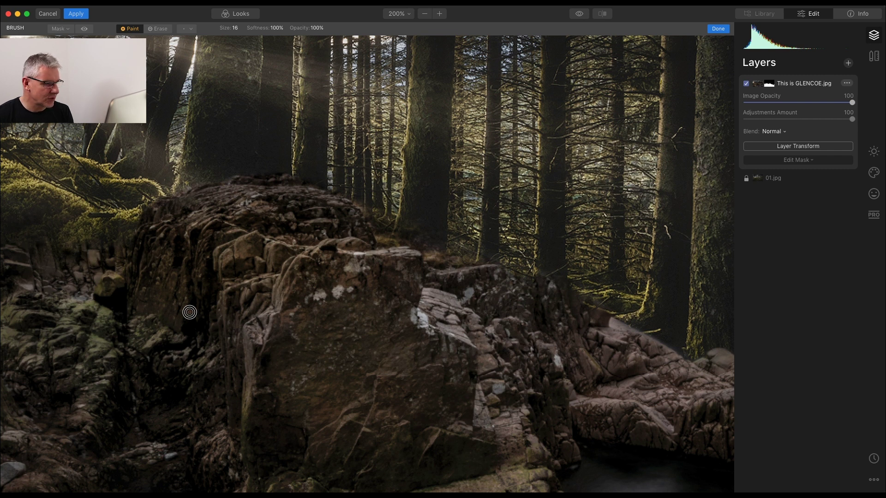
drag(497, 290, 187, 133)
mouse_move(595, 259)
mouse_down()
mouse_move(451, 263)
mouse_move(632, 297)
mouse_move(648, 314)
mouse_move(542, 265)
mouse_move(483, 197)
mouse_move(625, 282)
mouse_move(171, 189)
mouse_move(554, 231)
mouse_move(435, 237)
mouse_up()
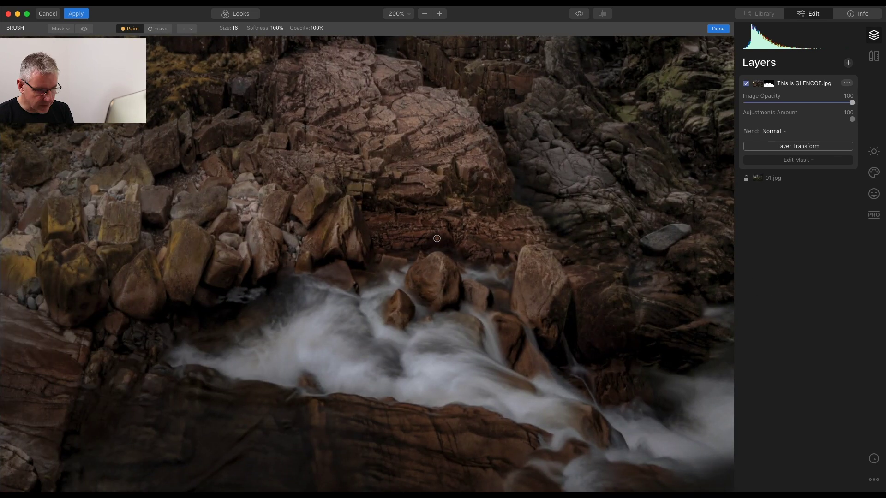
key(super+0)
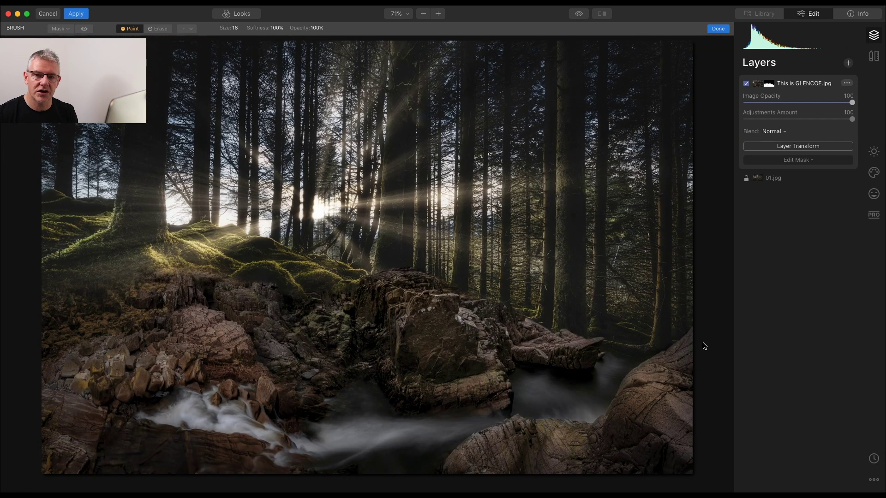
- Finish the GLENCOE mask edit and select the 01.jpg forest layer
key(Return)
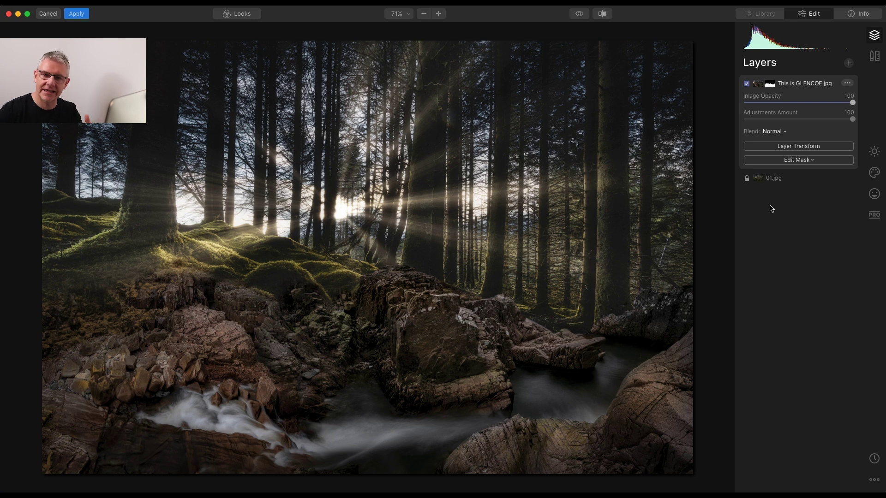
click(774, 179)
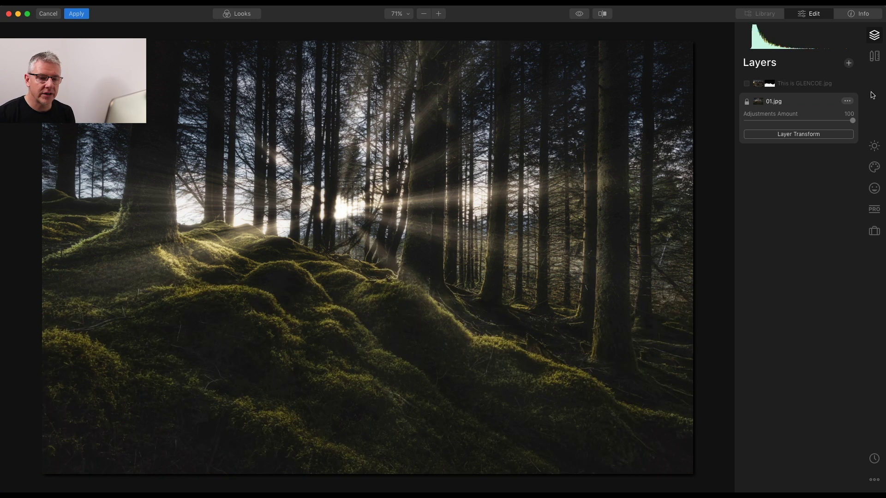
- Add Adjustment Layer 1 and set its AI Enhance AI Accent to 24
click(849, 63)
click(829, 74)
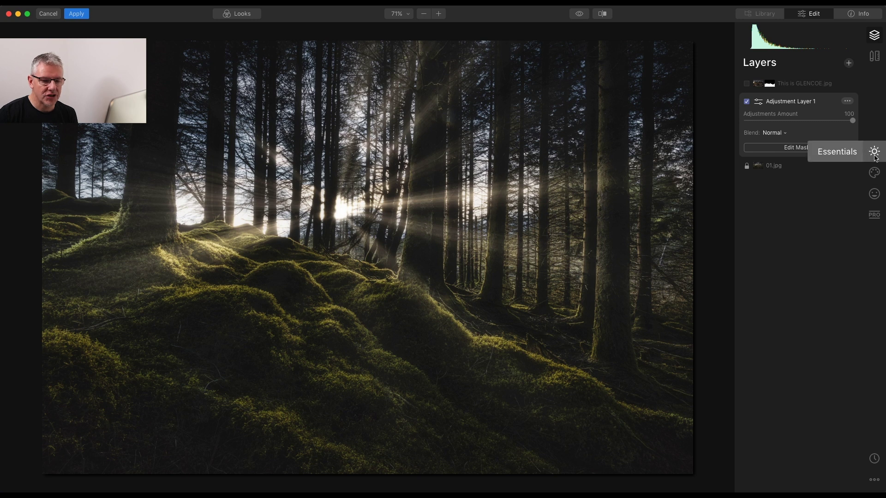
click(875, 156)
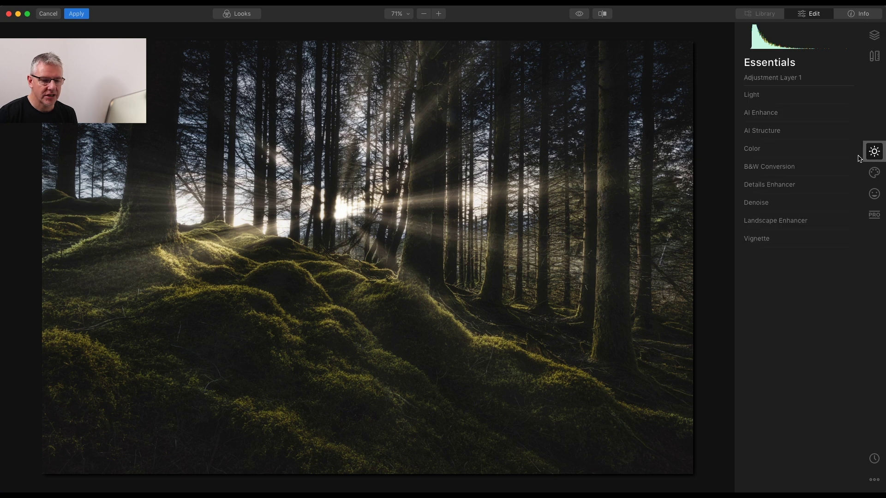
click(773, 116)
drag(746, 137, 754, 138)
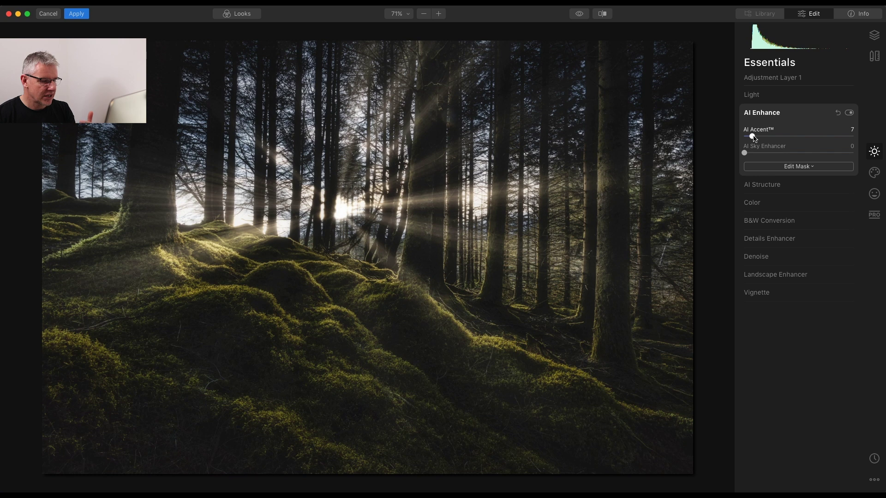
drag(754, 137, 763, 138)
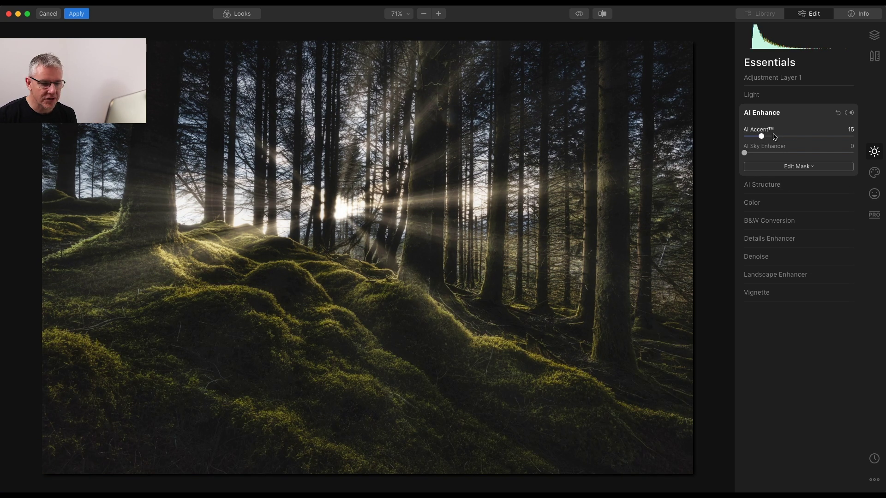
drag(764, 140, 774, 140)
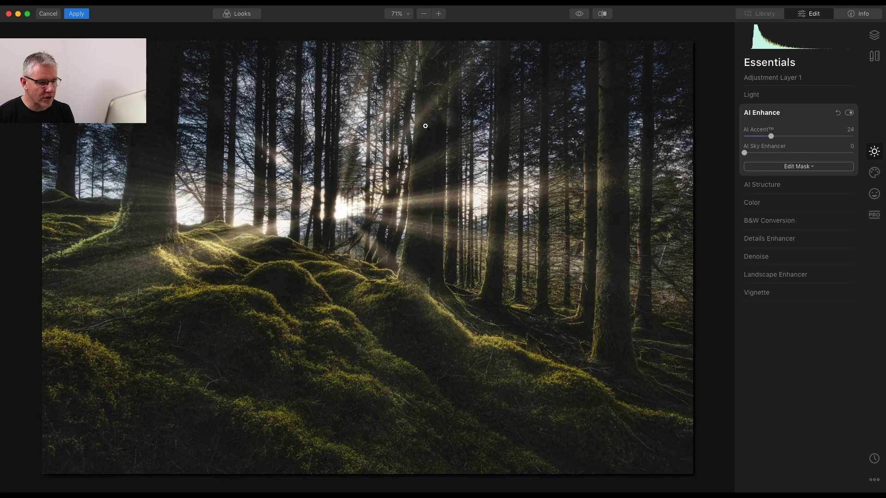
click(754, 97)
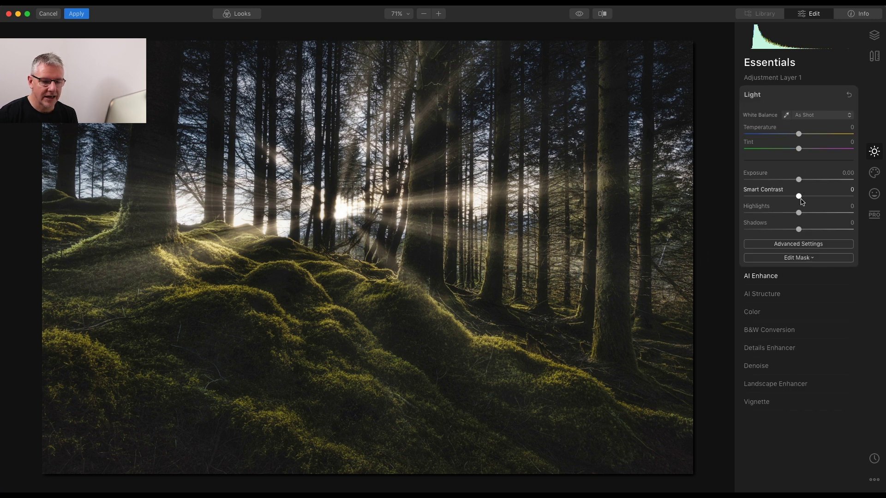
- Set Smart Contrast to 36 and AI Structure Amount to 16, and lift the tone curve black point slightly
drag(801, 200, 815, 200)
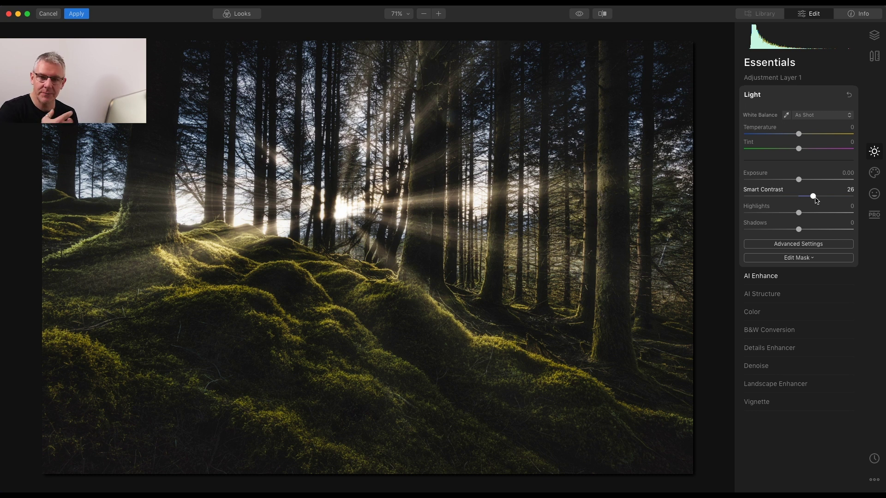
drag(812, 197, 818, 196)
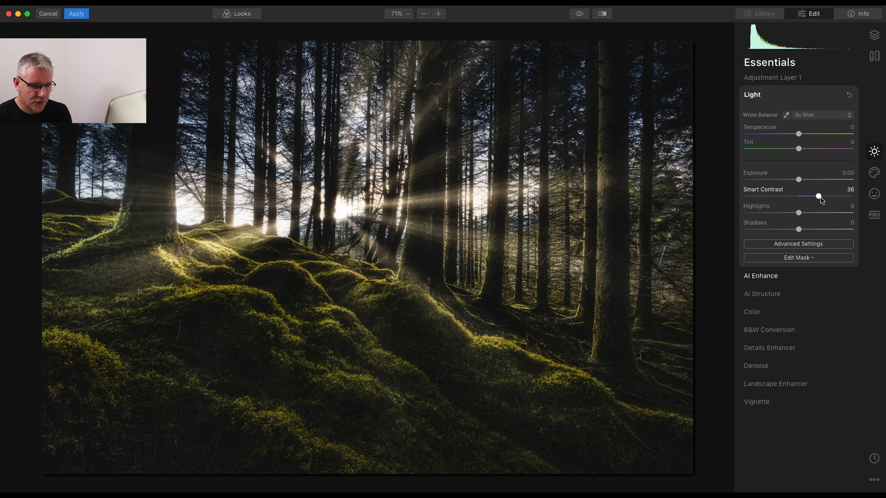
click(773, 278)
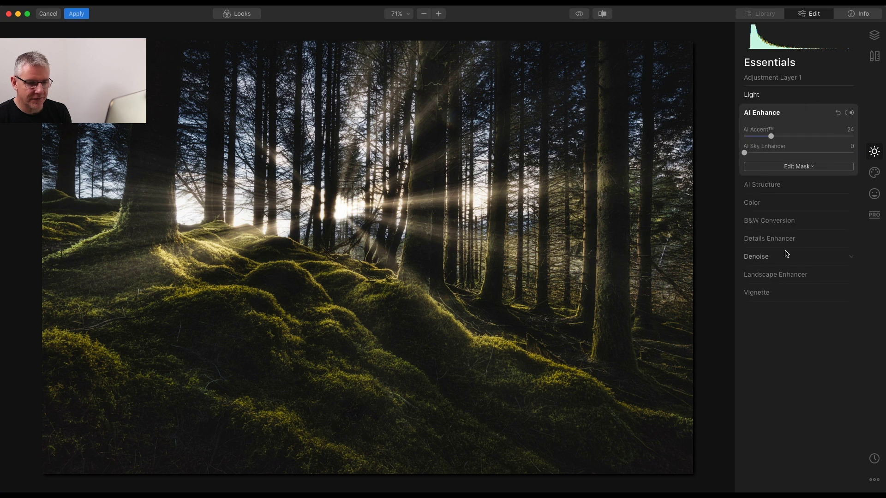
click(763, 185)
drag(799, 154, 807, 155)
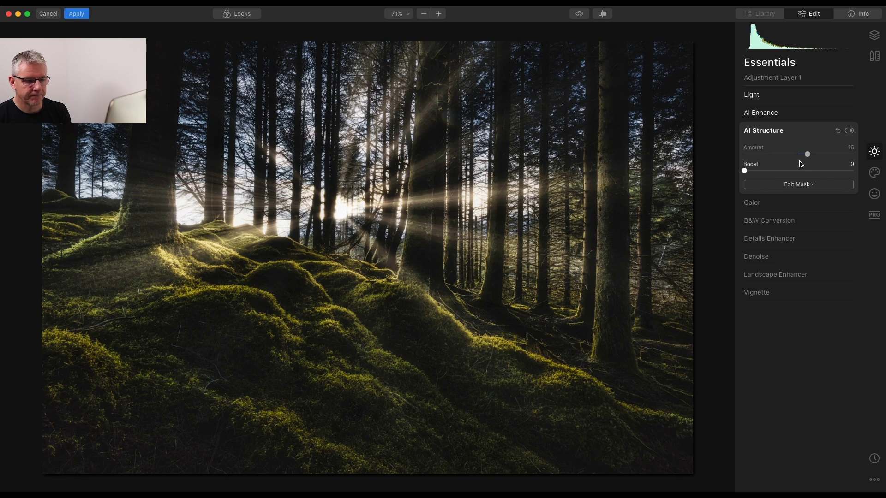
click(755, 95)
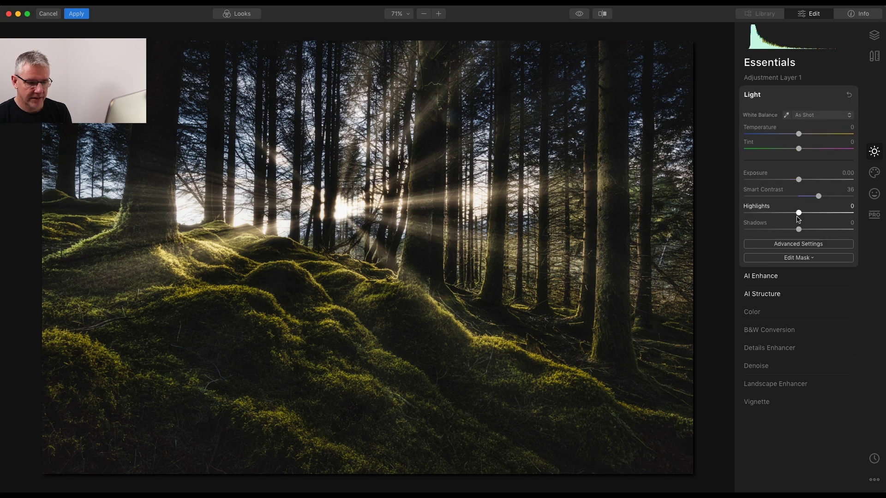
click(803, 245)
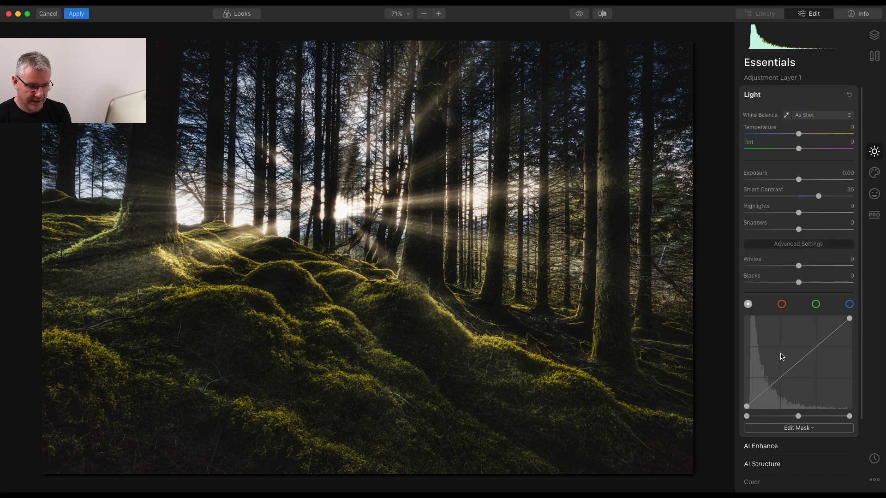
drag(746, 406, 748, 406)
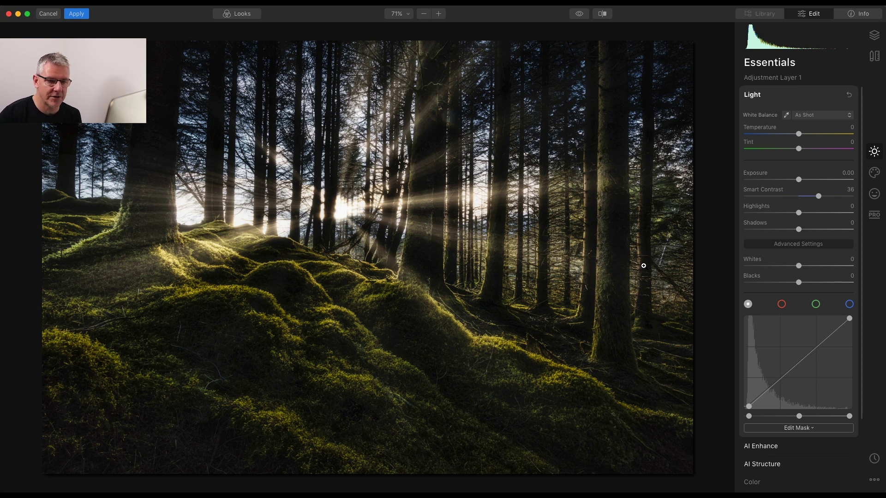
- Make the GLENCOE.jpg river layer visible and give it Smart Contrast of about 6
click(878, 37)
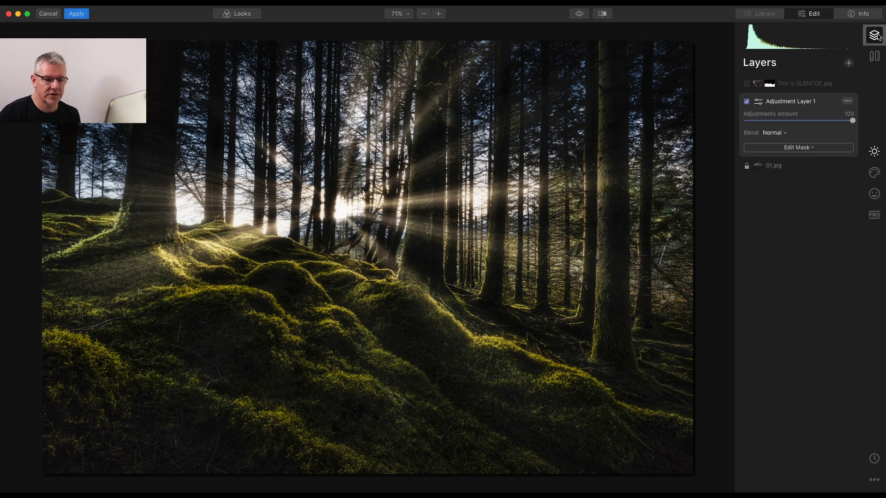
click(747, 85)
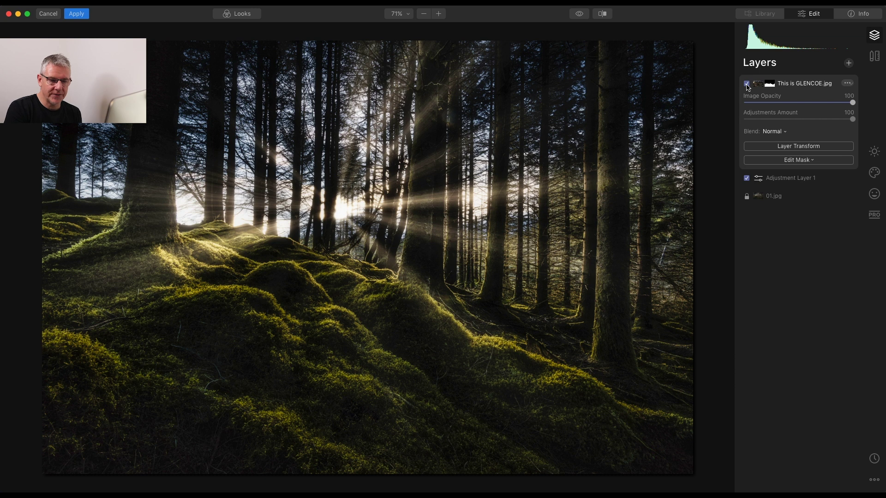
click(747, 84)
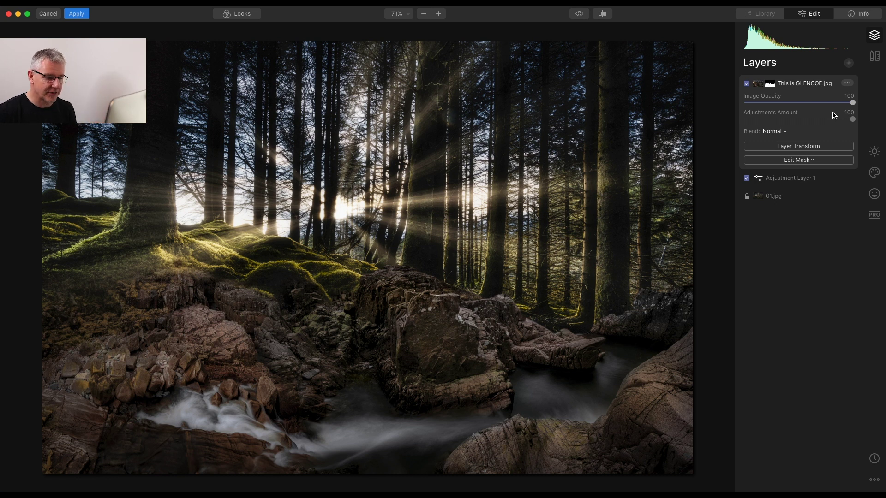
click(874, 151)
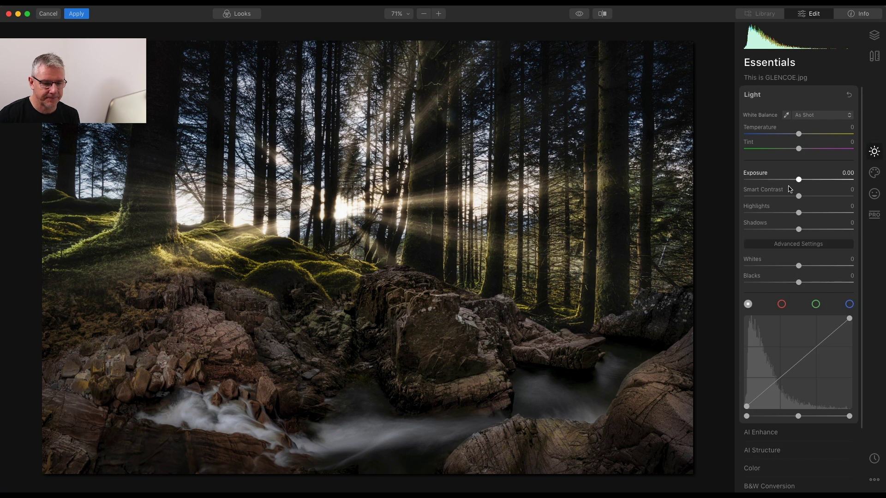
drag(799, 198, 804, 198)
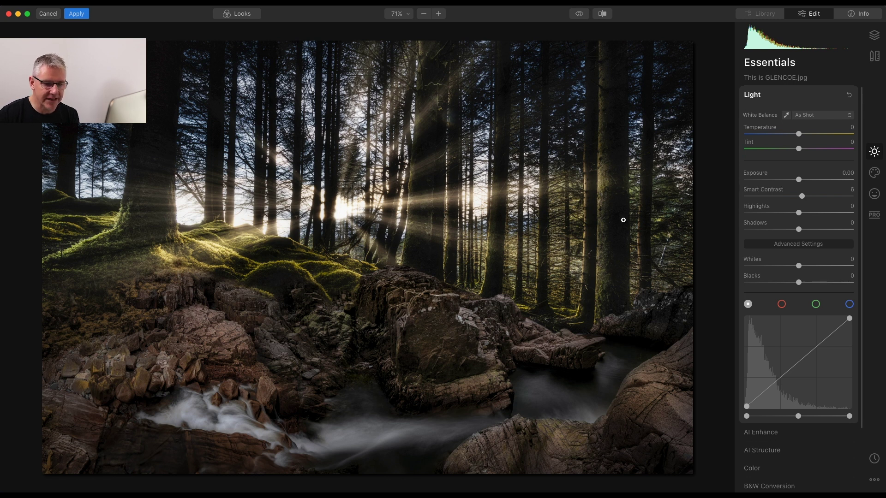
- On the GLENCOE layer, set AI Accent to 1 and AI Structure Amount to 7
click(775, 95)
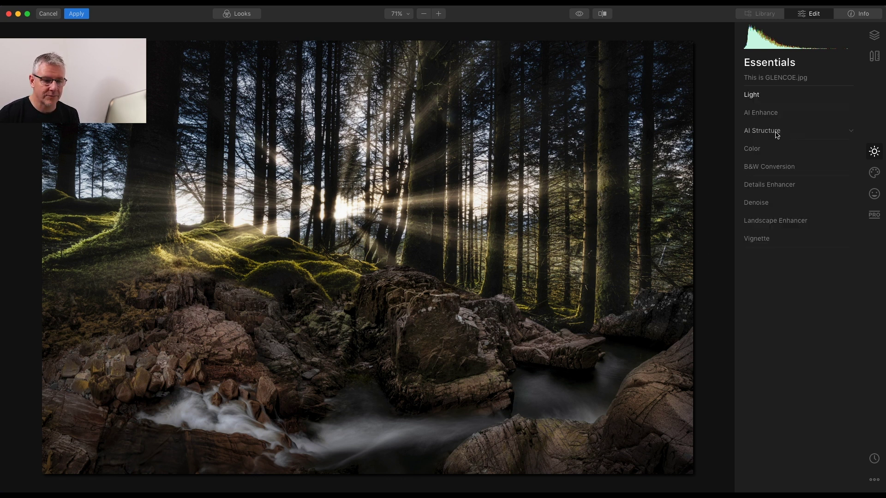
click(771, 113)
click(747, 137)
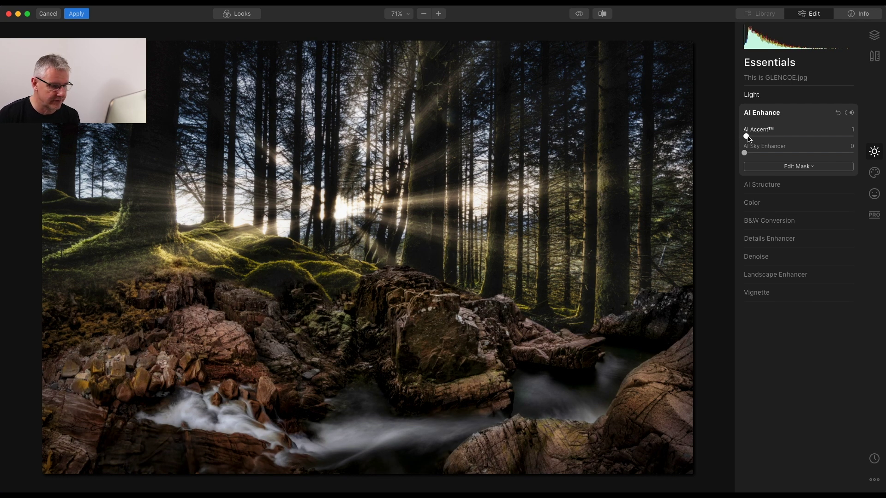
click(767, 185)
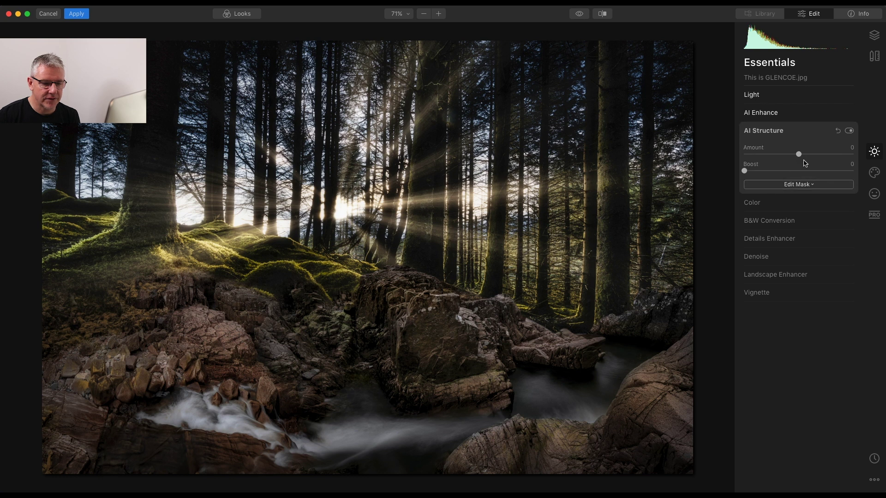
drag(799, 156, 805, 157)
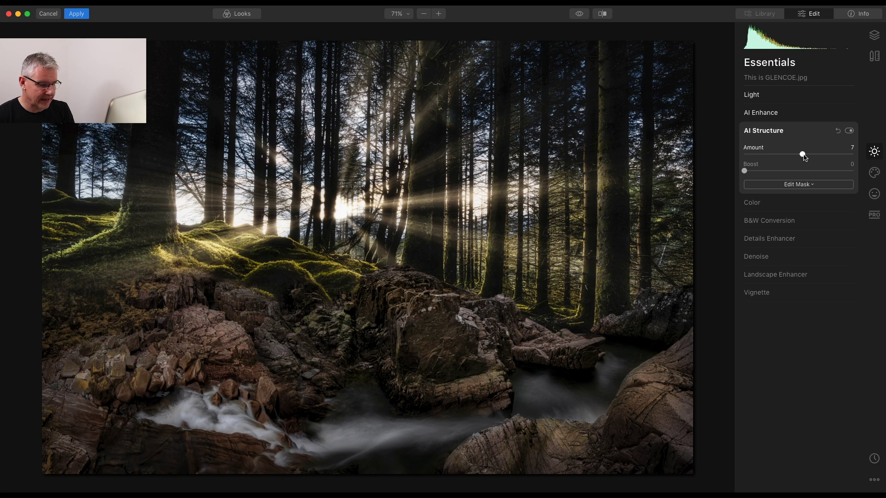
- Add a Type 1 Orton Effect at Amount 9 to the GLENCOE layer, then show the layer stack
click(874, 194)
click(781, 149)
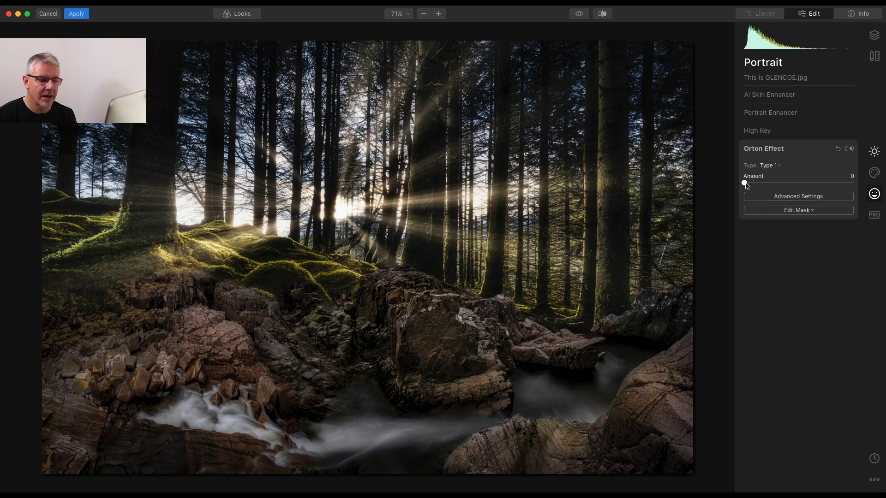
drag(746, 184, 755, 184)
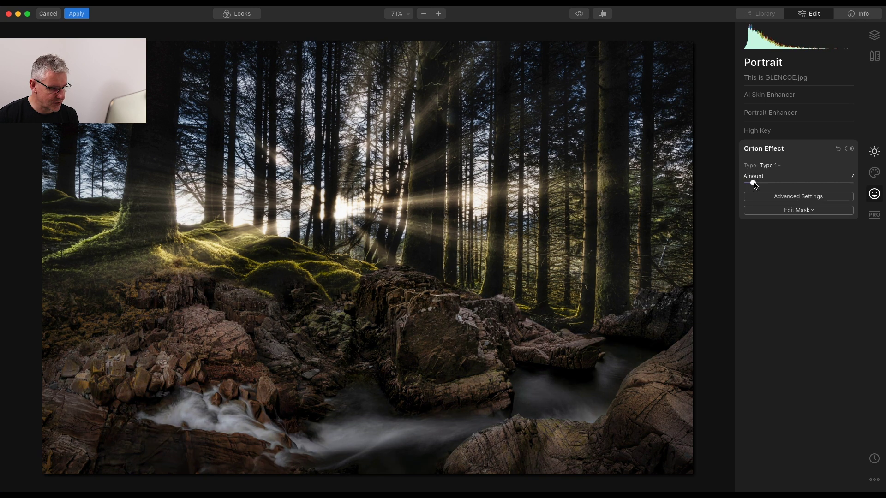
drag(755, 185, 756, 186)
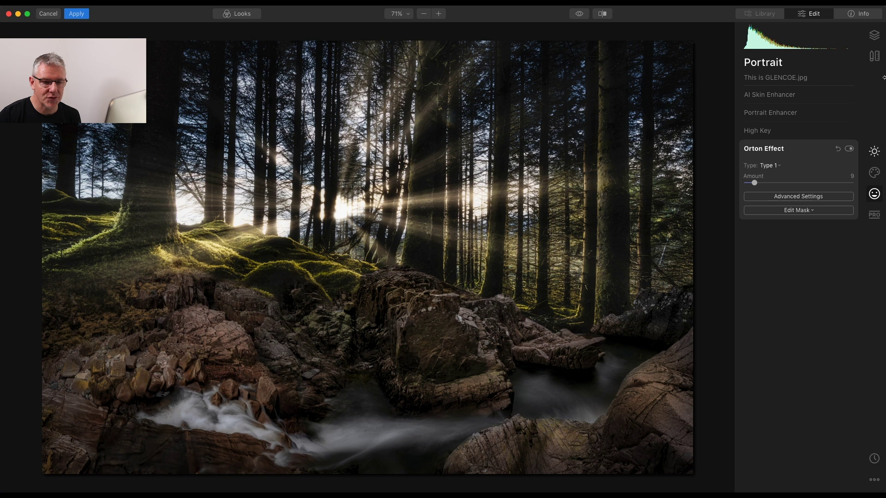
click(874, 36)
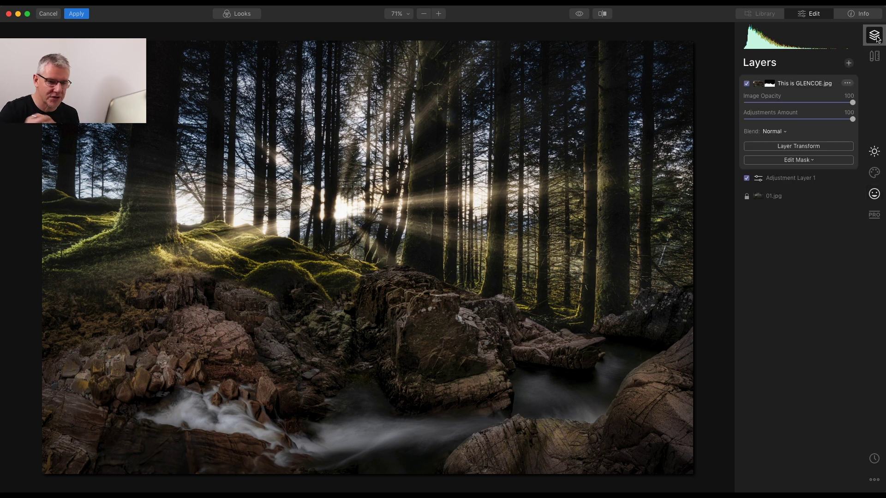
- Add Adjustment Layer 2 and lower its overall Saturation to -25
click(849, 64)
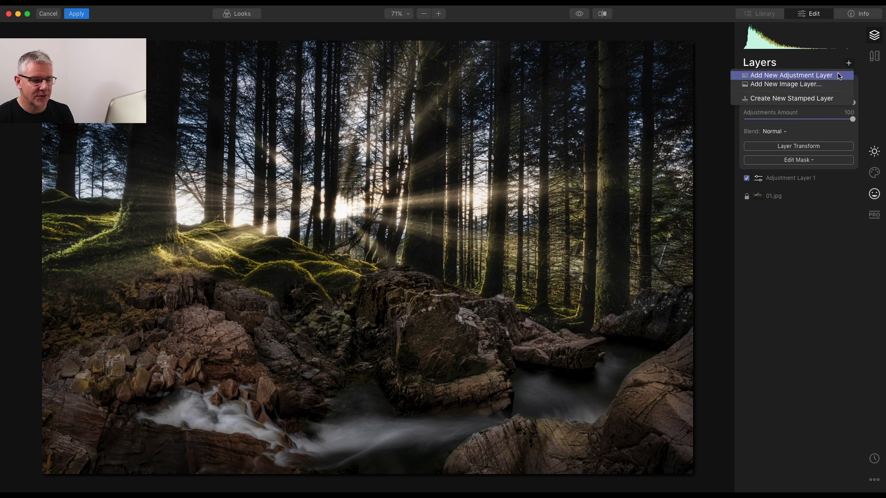
click(838, 77)
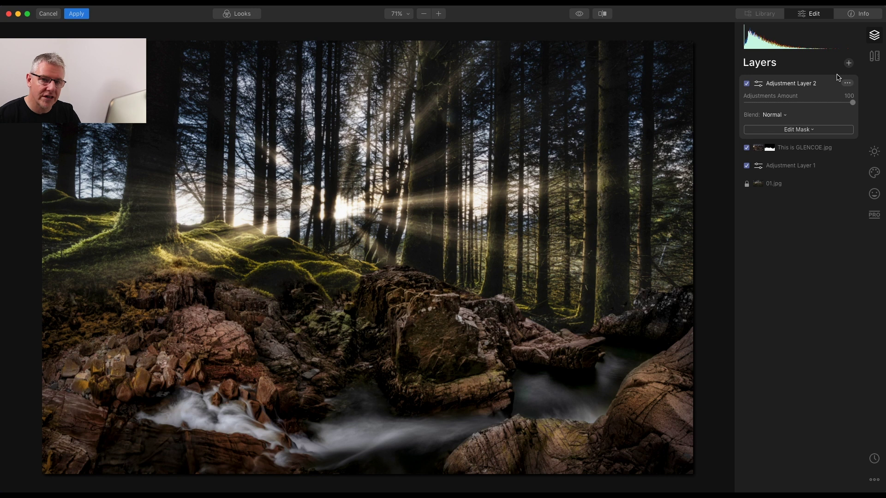
click(874, 152)
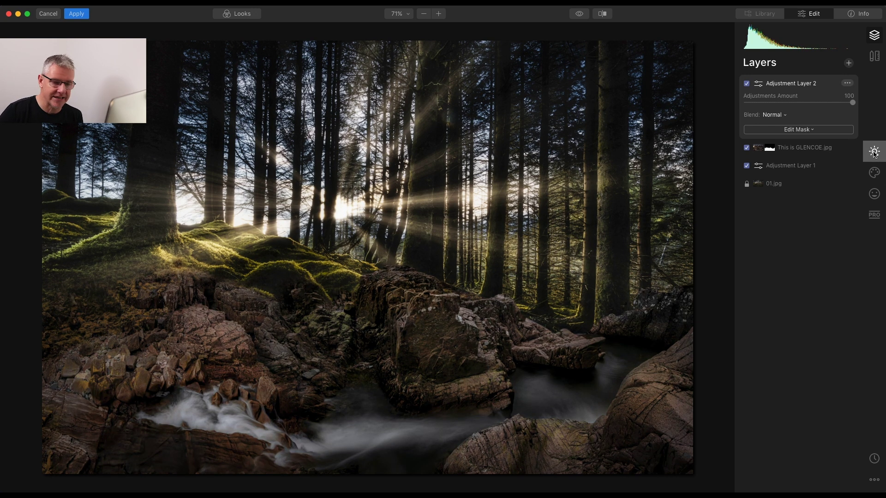
click(873, 152)
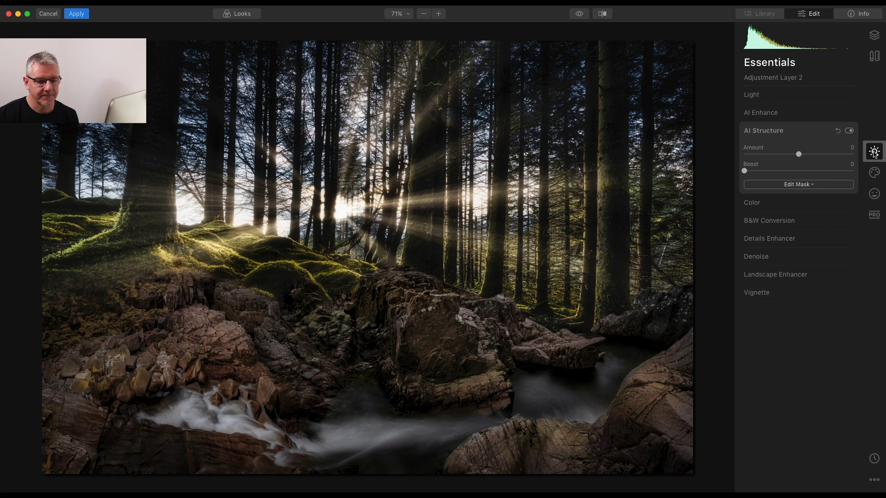
click(752, 203)
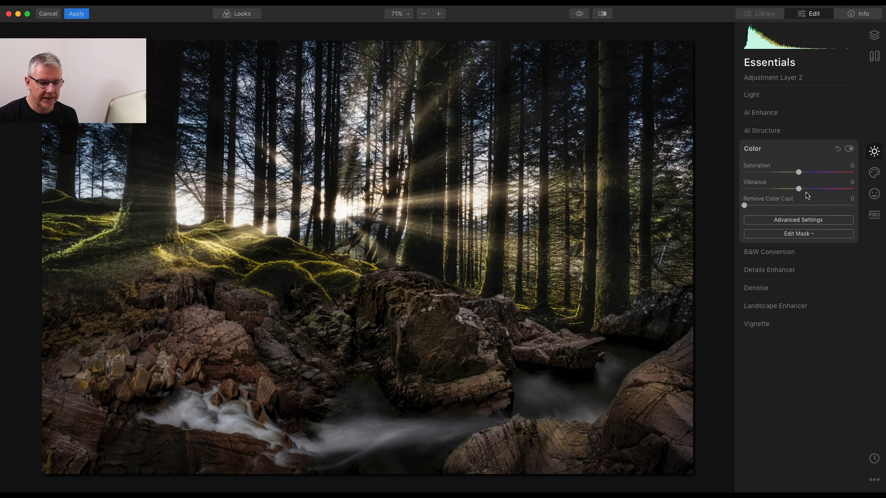
click(798, 172)
drag(799, 174, 785, 173)
- Reduce the green Saturation to -22 in Advanced Settings, then show the layer stack
click(796, 223)
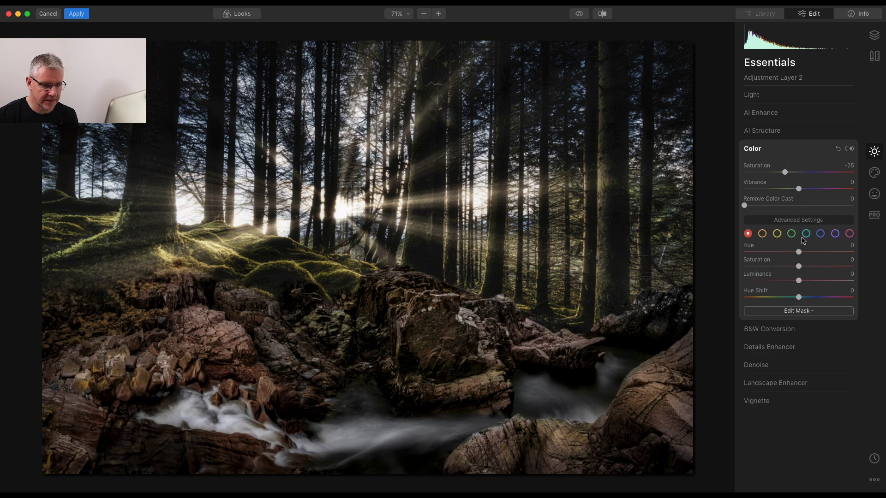
click(791, 234)
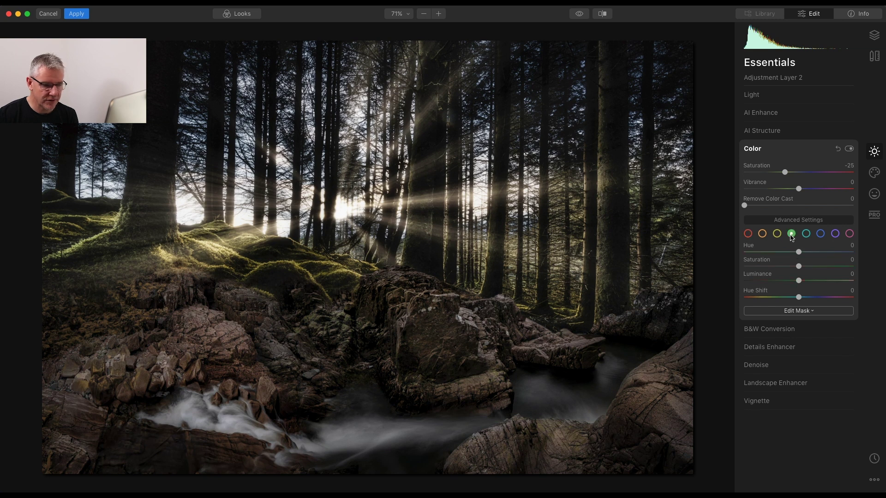
drag(800, 269, 788, 268)
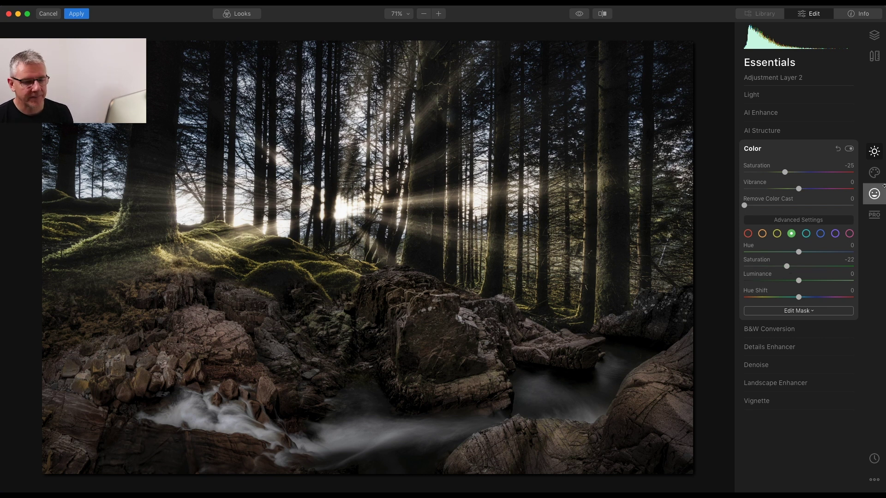
click(874, 35)
- Add Adjustment Layer 3 with the Red Trace Color Styles LUT at Amount 22
click(849, 63)
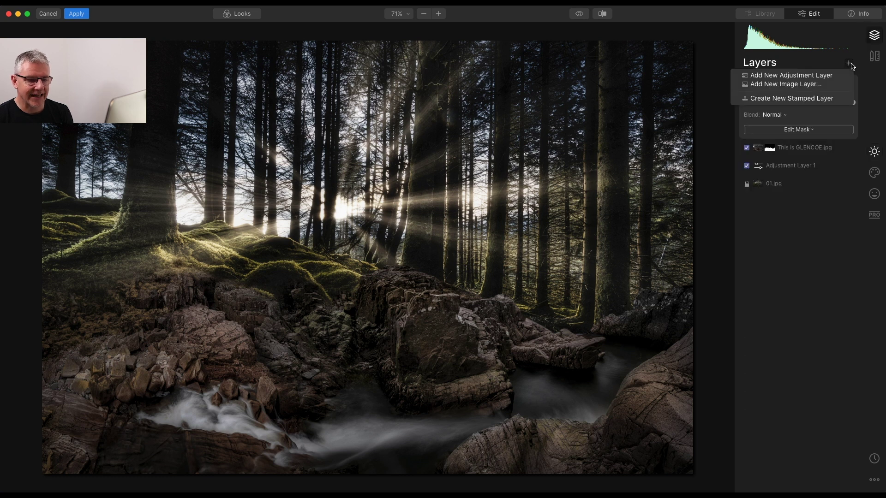
click(827, 77)
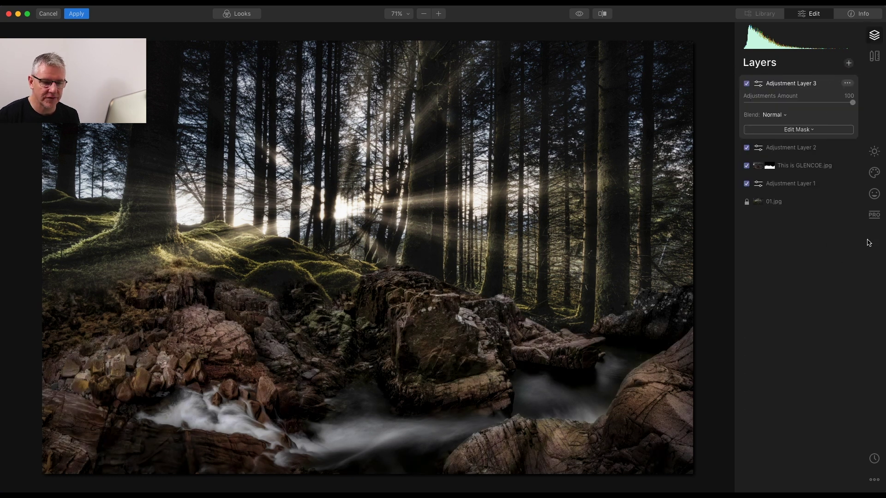
click(877, 157)
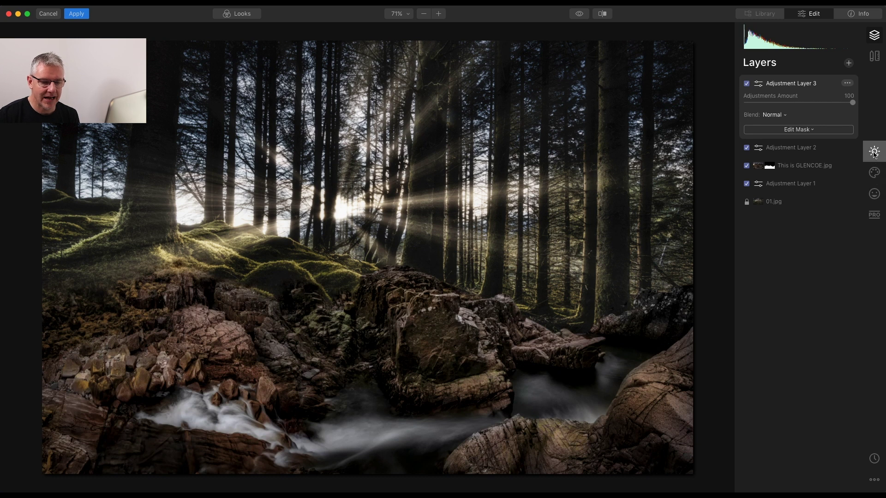
click(875, 174)
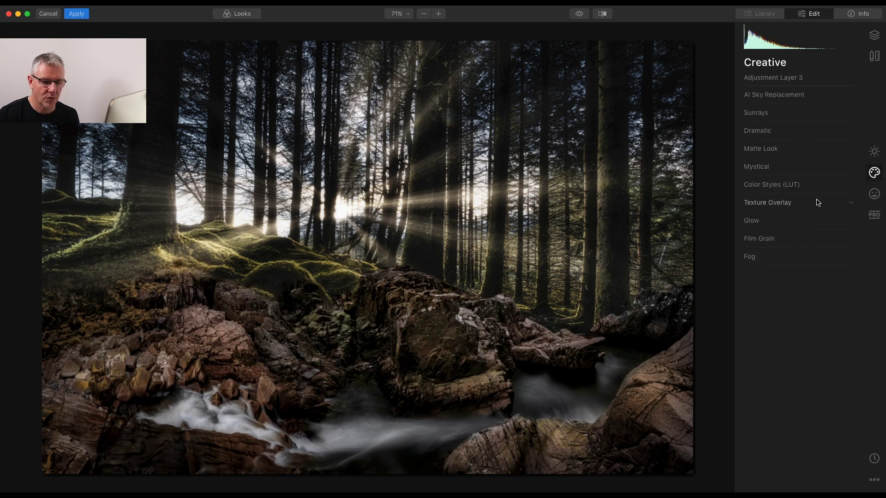
click(853, 187)
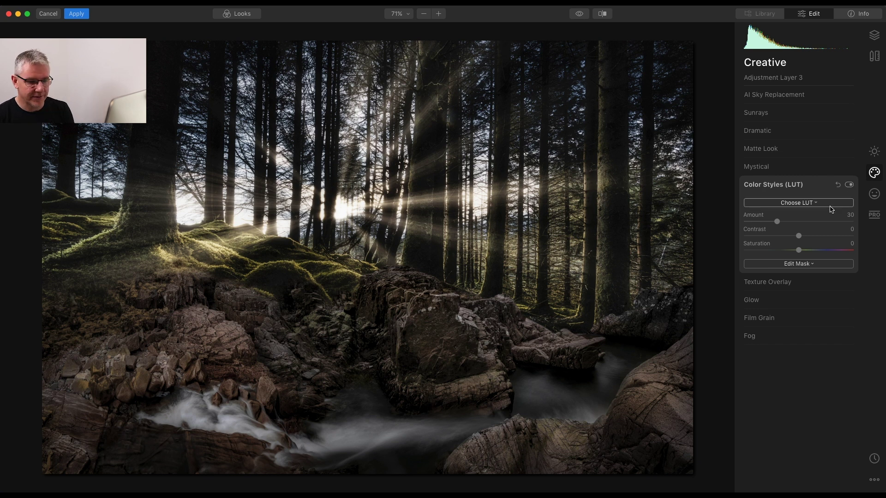
click(815, 203)
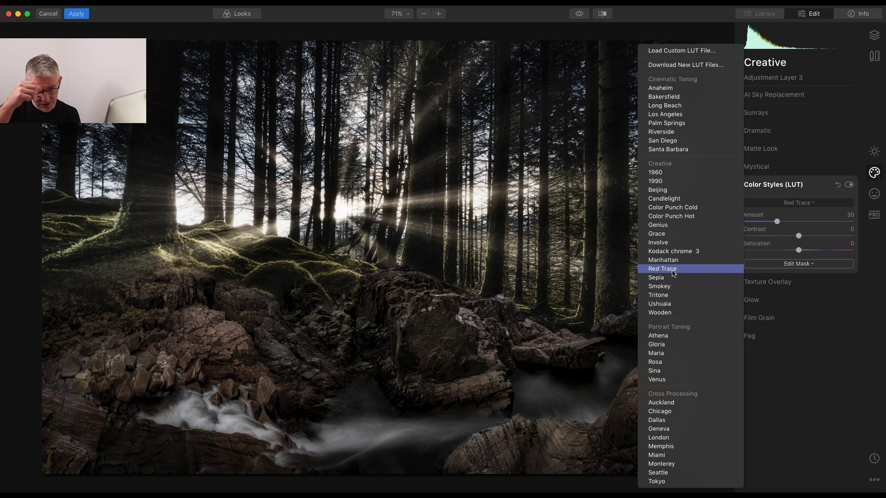
click(671, 270)
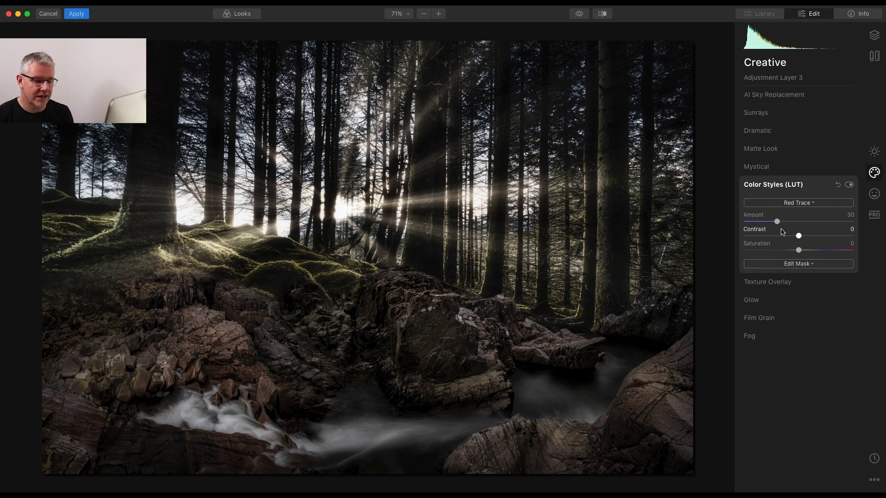
mouse_move(777, 221)
mouse_down()
mouse_move(766, 223)
mouse_move(774, 227)
mouse_up()
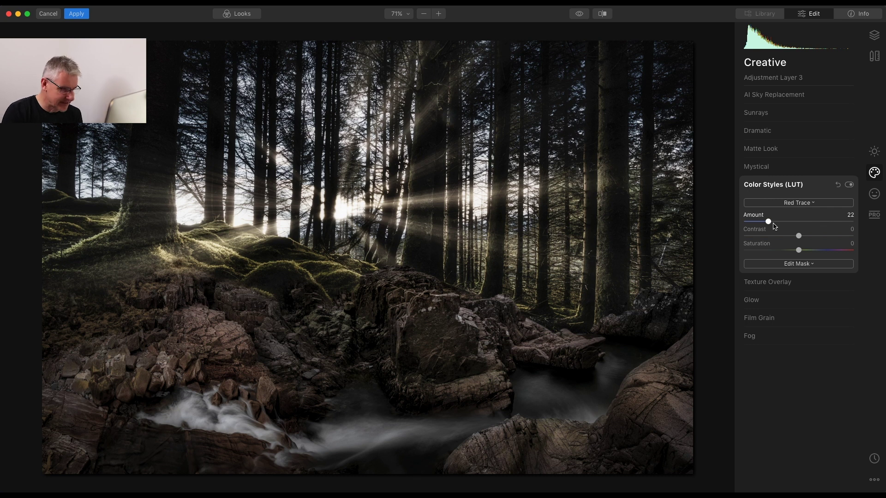
- Add Adjustment Layer 4 with the Cinematic Bespoke Camden look, Adjustments Amount lowered to 79
click(873, 36)
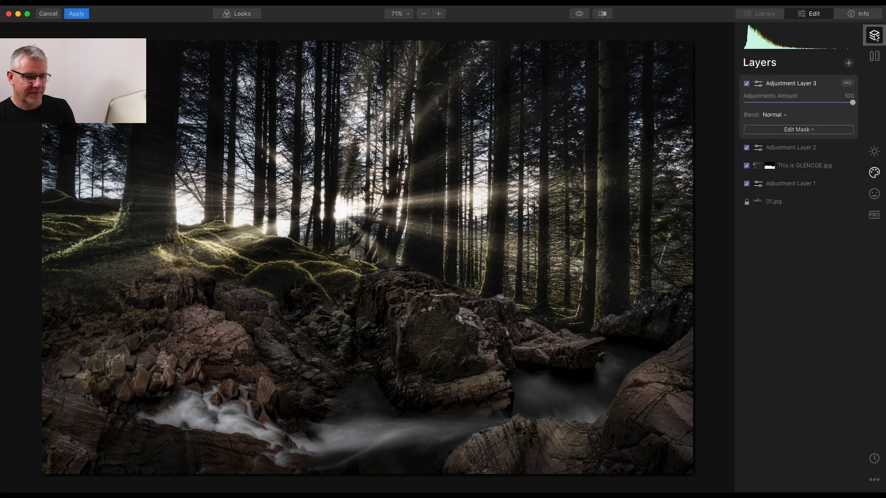
click(849, 62)
click(792, 75)
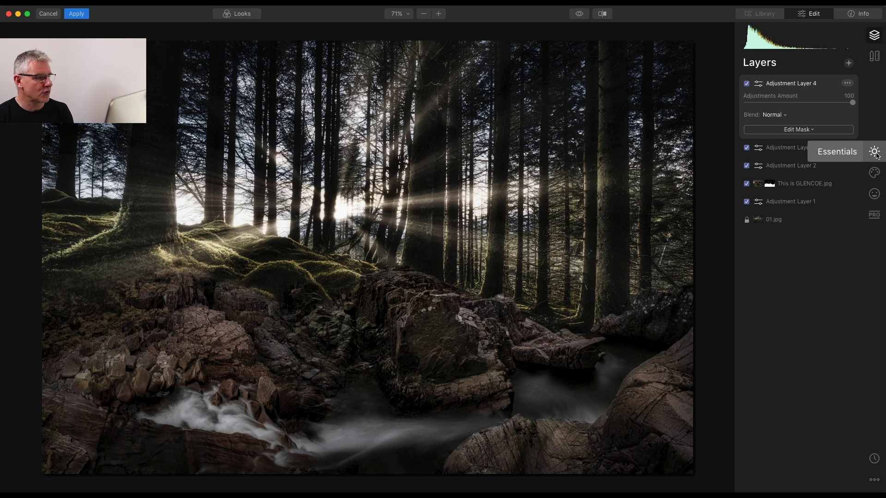
click(239, 14)
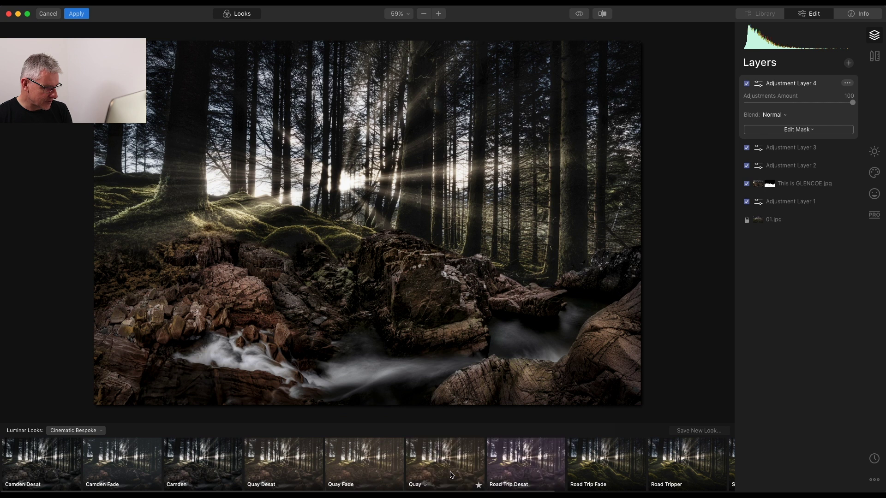
click(216, 482)
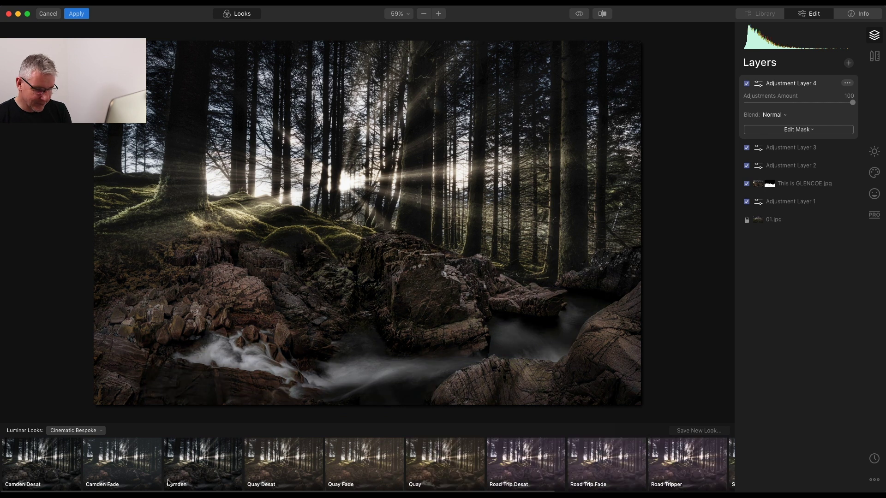
click(202, 482)
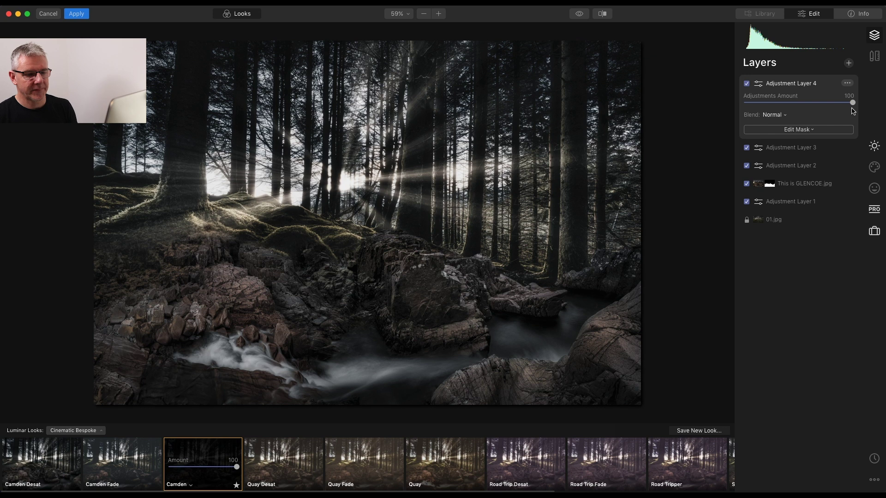
drag(851, 105, 837, 106)
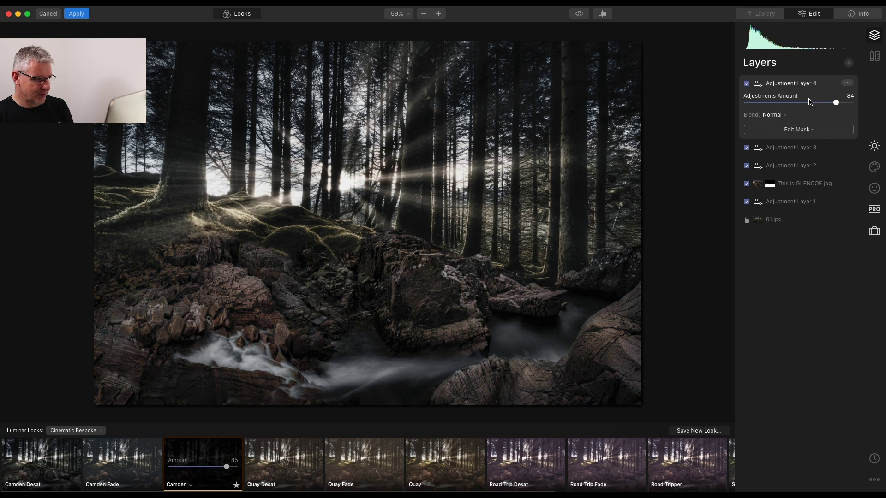
drag(835, 102, 829, 106)
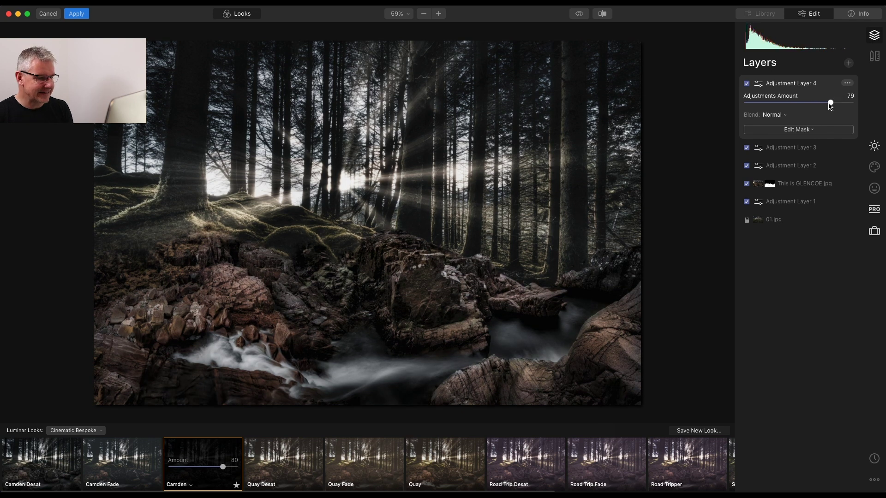